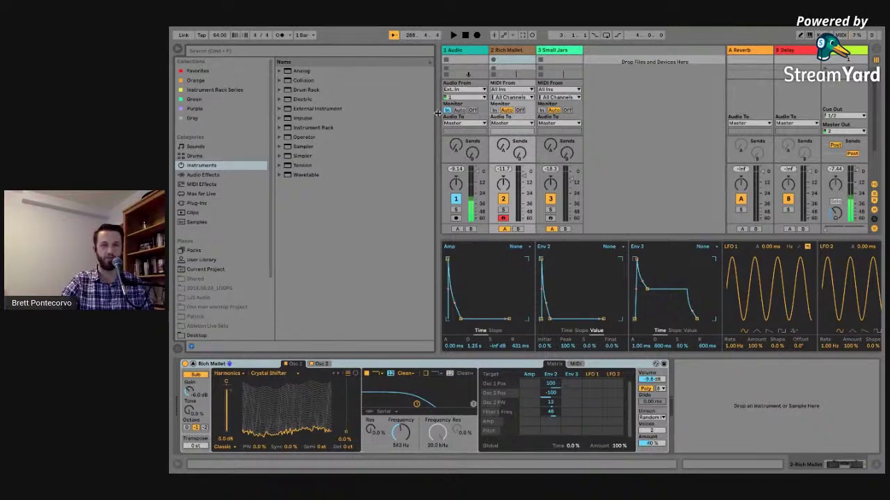
Step: Narrow the browser panel to give the mixer more room, and show the Instruments list
left_click_drag(437, 116, 401, 123)
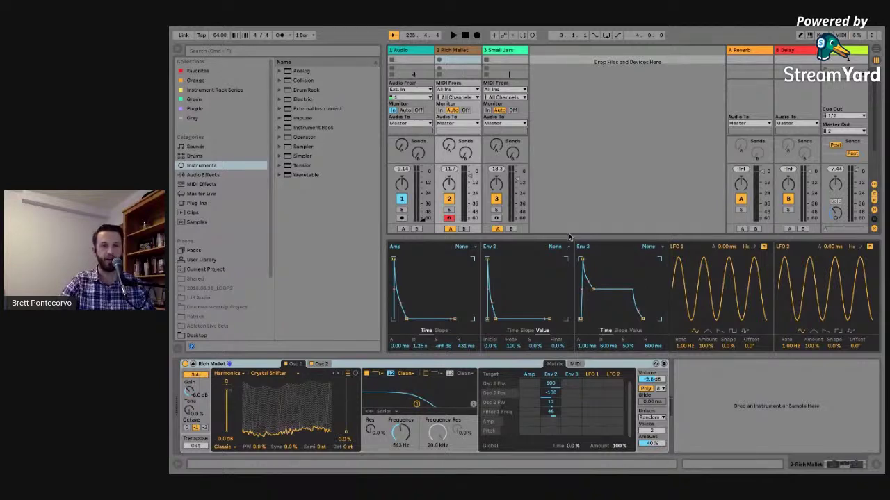
left_click(253, 167)
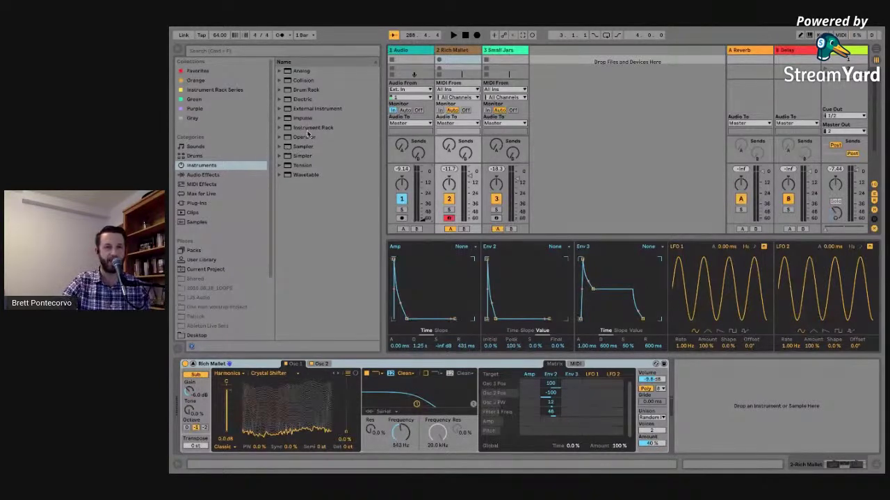
Step: Audition Wavetable Brass presets, from Brutal Quad Saw to Poly Pressure Saw, then hide the browser
left_click(280, 175)
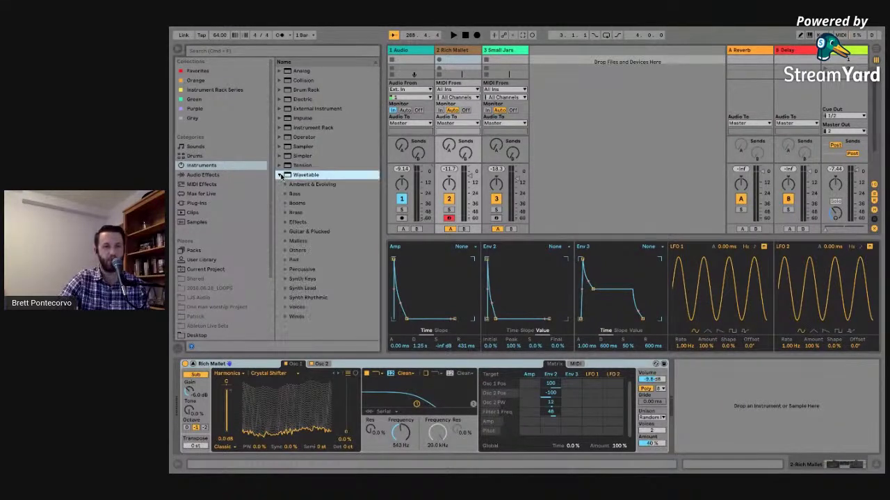
left_click(284, 213)
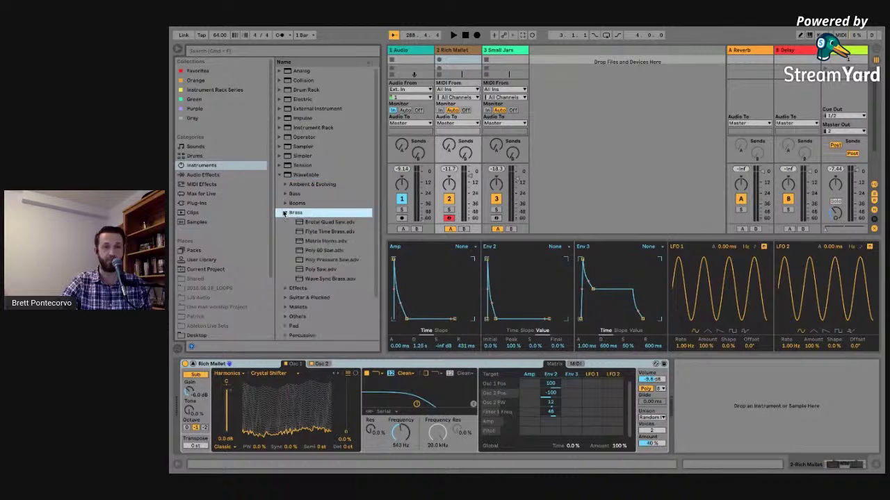
left_click(332, 225)
left_click(331, 233)
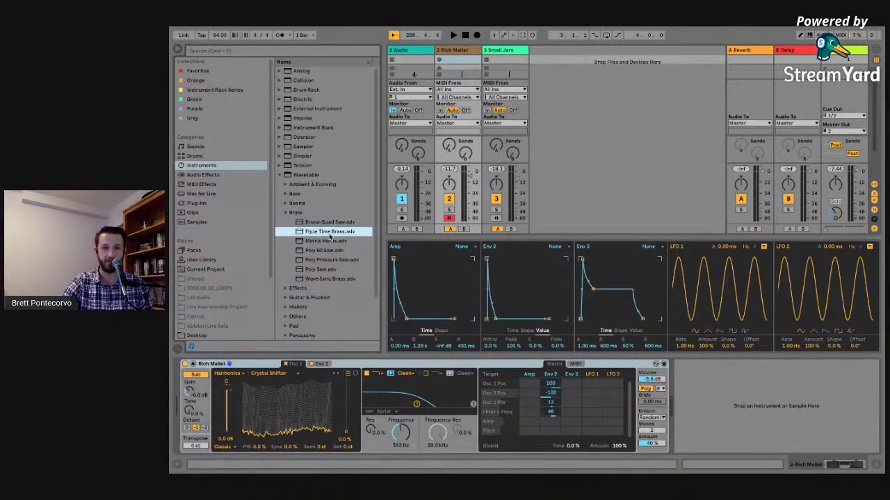
left_click(329, 242)
key("Down")
key("Down")
key("Down")
key("Down")
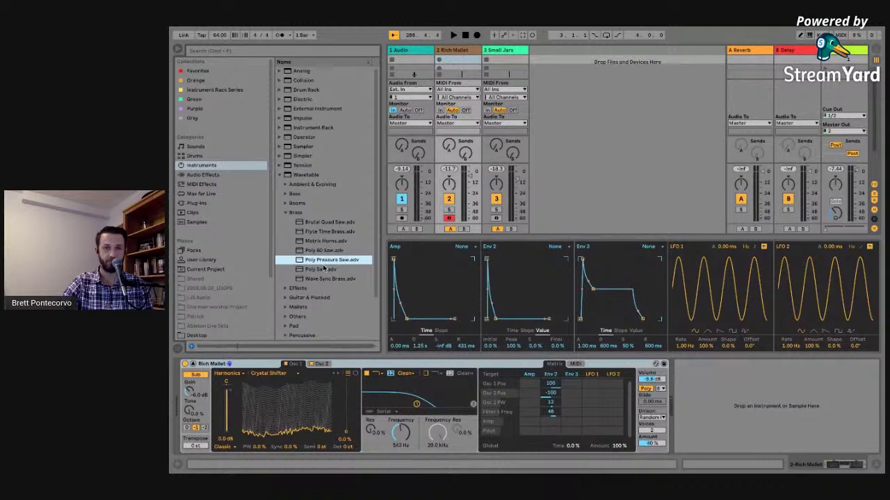
left_click(321, 259)
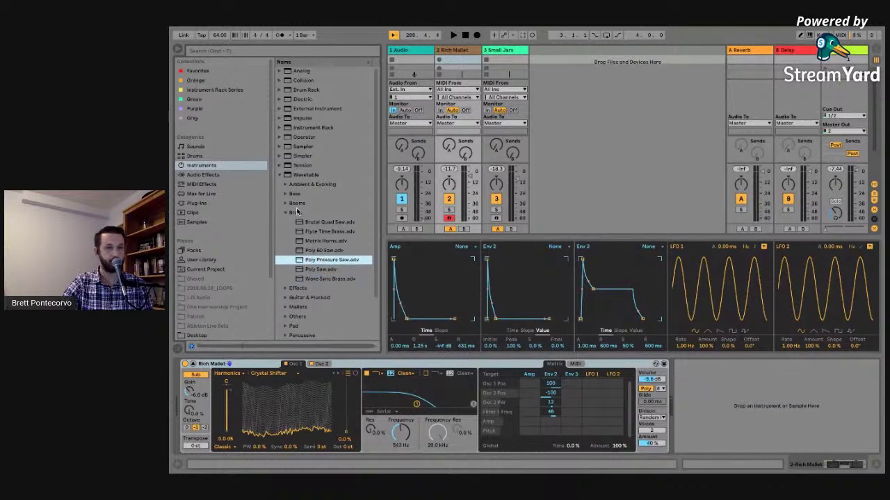
left_click(279, 175)
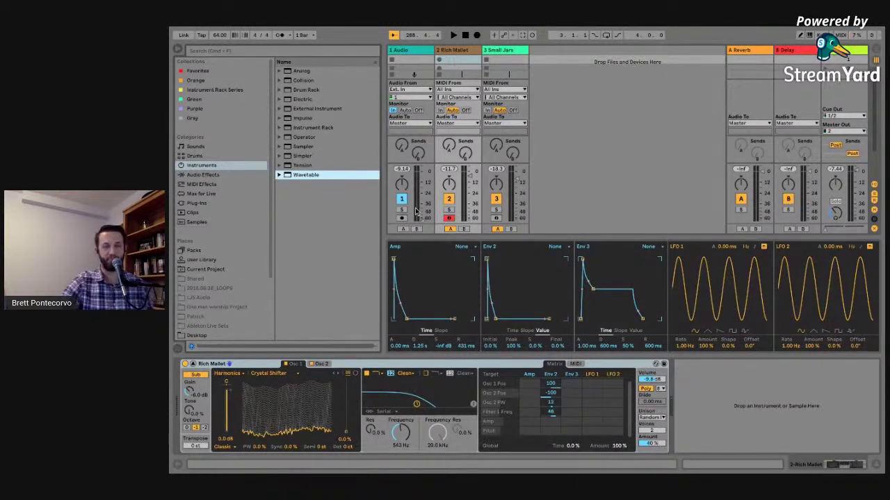
left_click(178, 49)
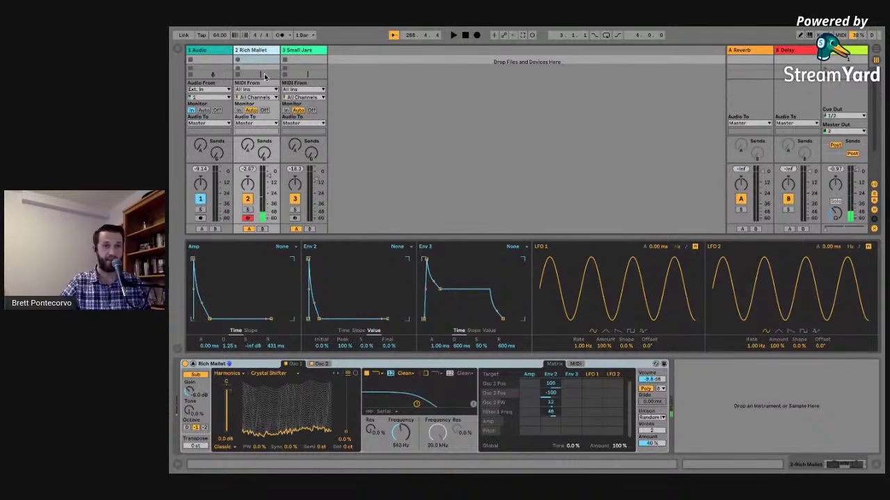
Step: Arm Small Jars, raise the tempo from 64 to 120 BPM, and insert a new MIDI track
left_click(294, 217)
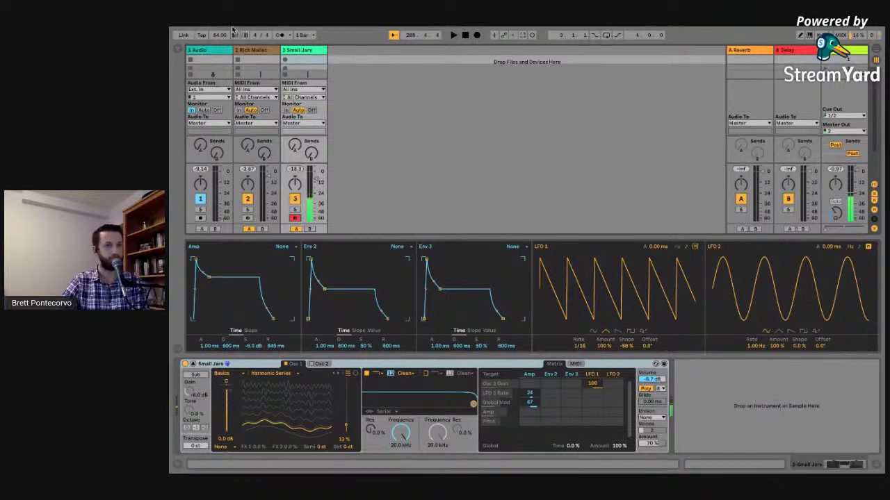
left_click_drag(220, 35, 219, 14)
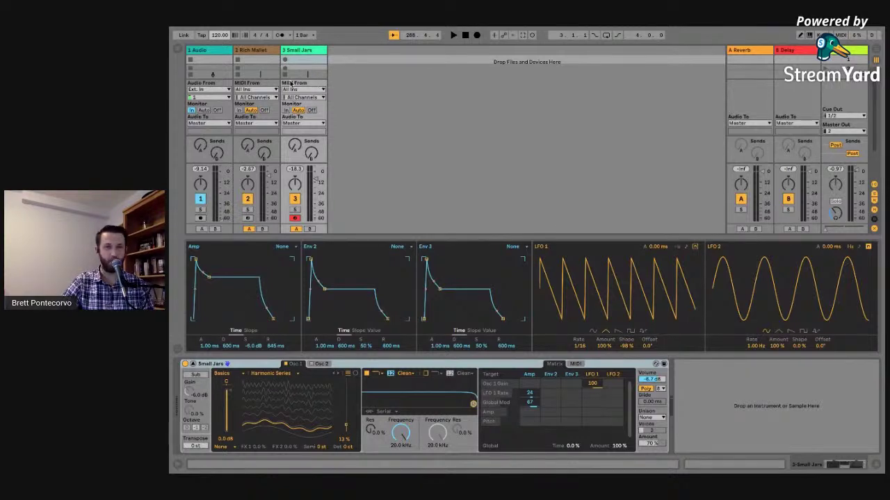
key("Left")
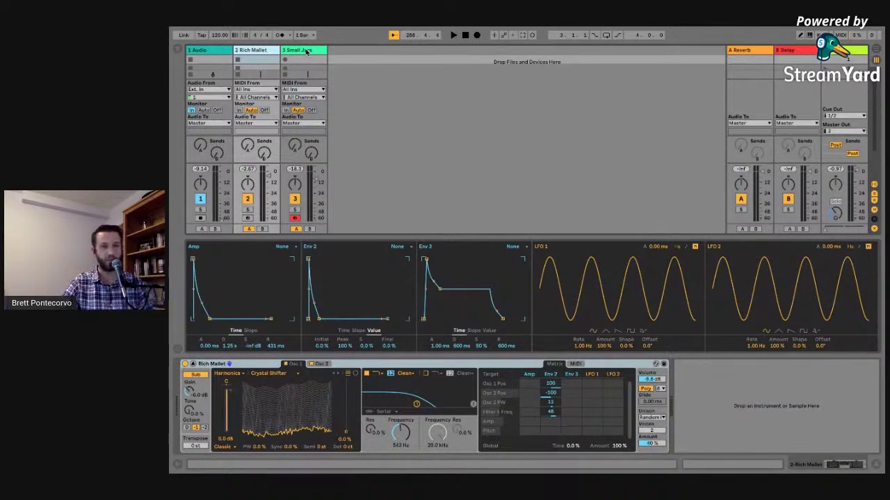
key("ctrl+shift+t")
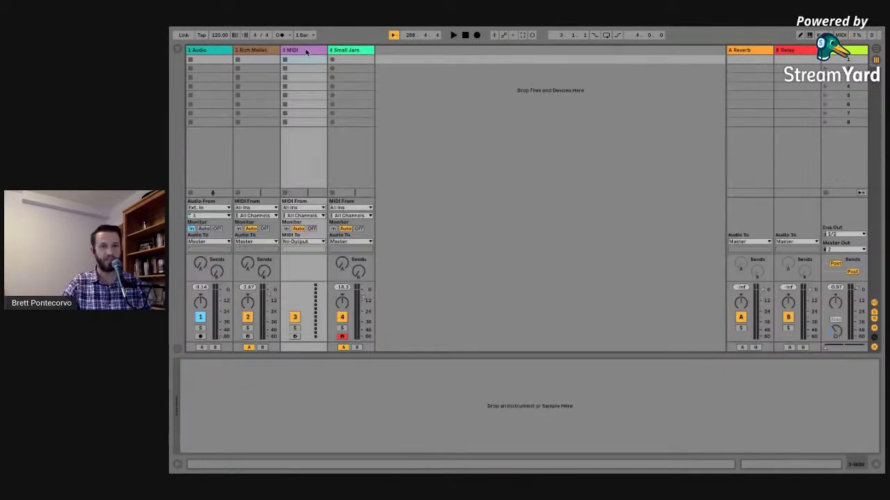
Step: Load Wavetable onto the new MIDI track, assign it to crossfader B, and blend it in
left_click(176, 52)
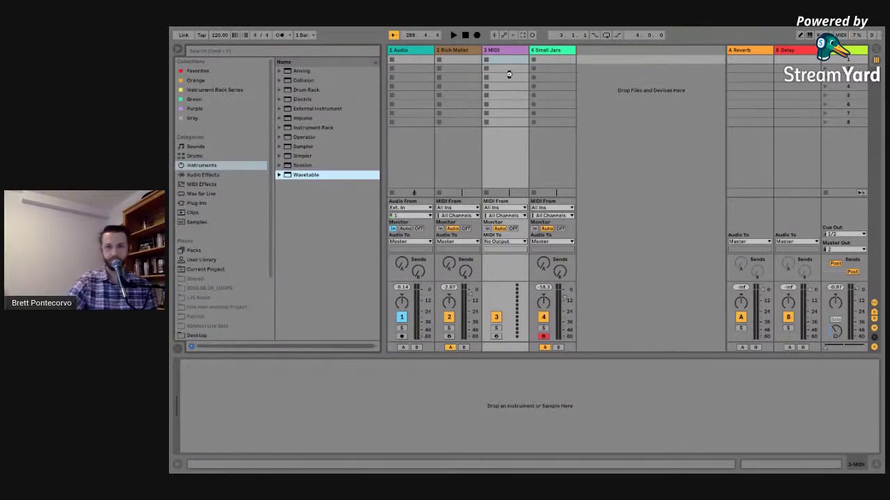
left_click_drag(509, 74, 515, 91)
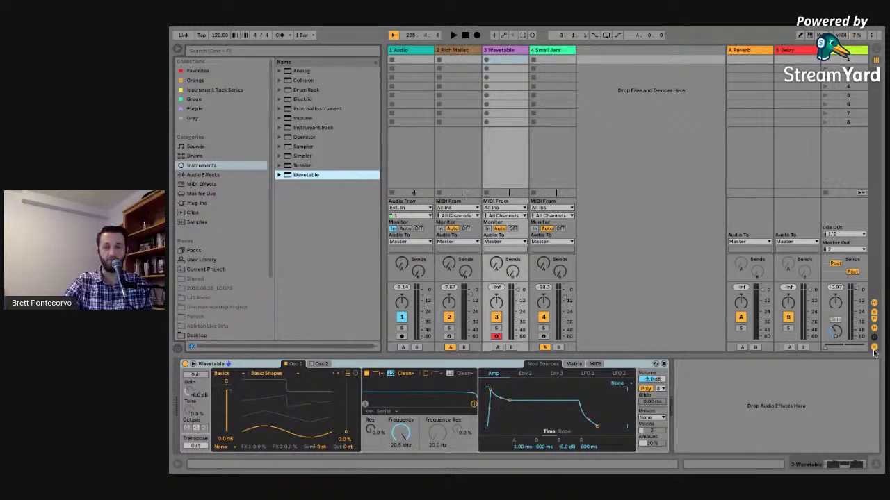
left_click(511, 348)
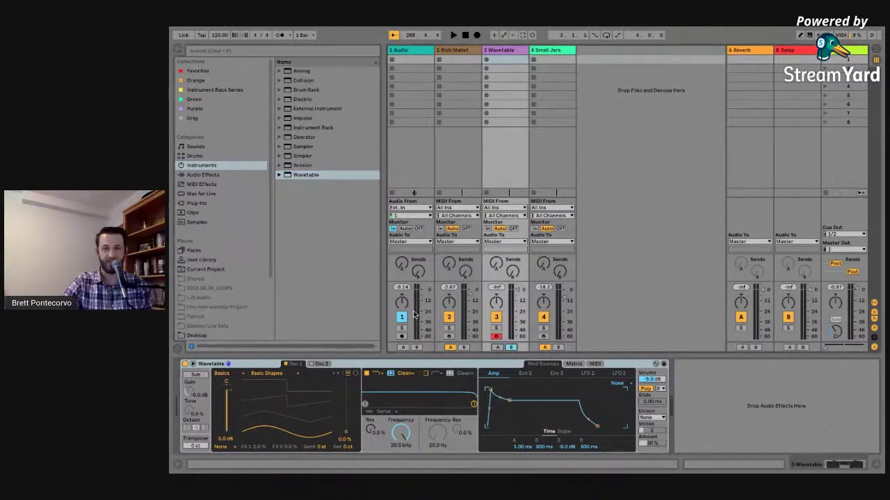
left_click(448, 337)
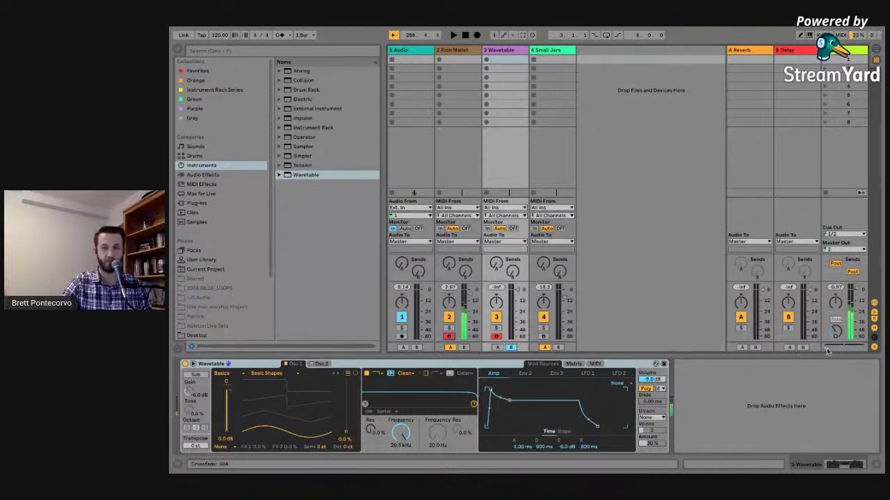
left_click_drag(827, 351, 827, 349)
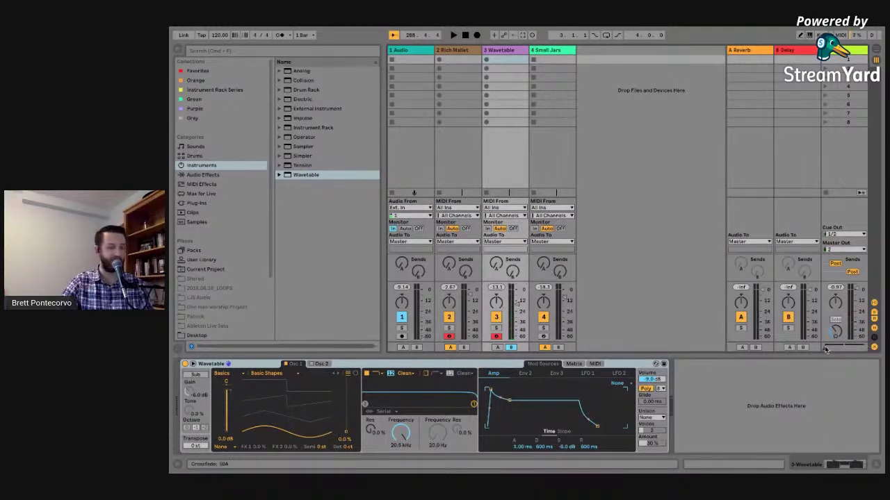
key("super+k")
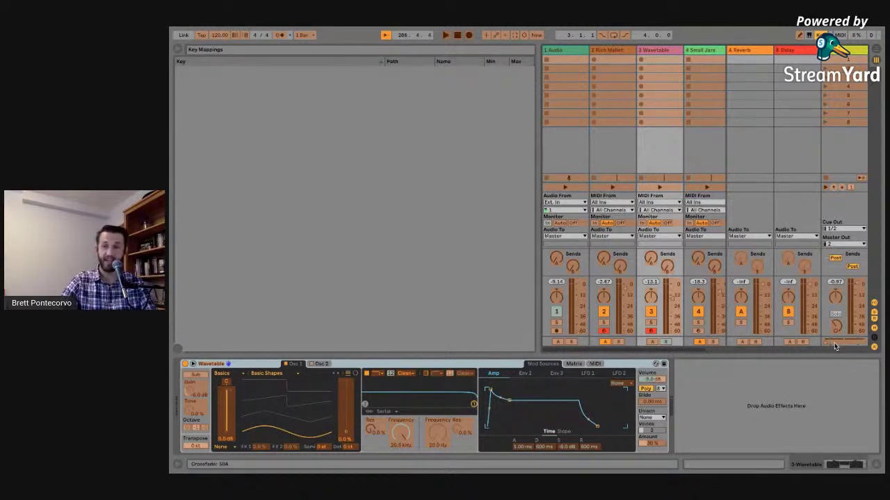
key("n")
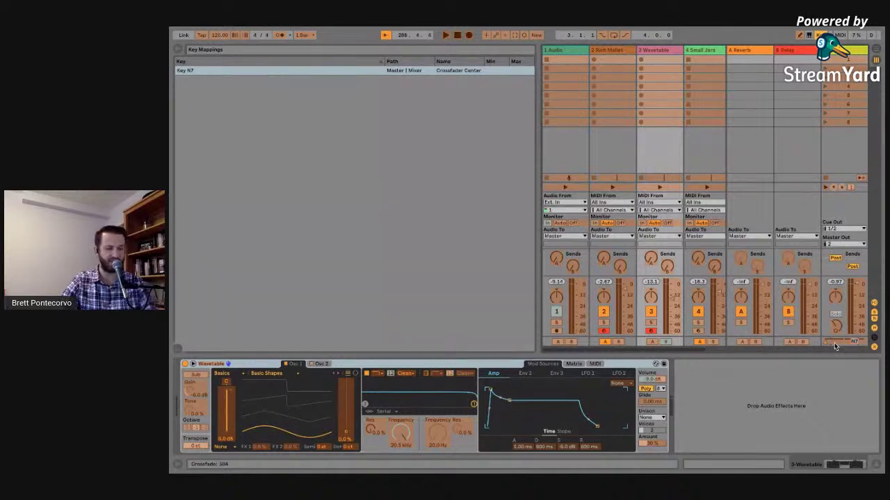
key("super+k")
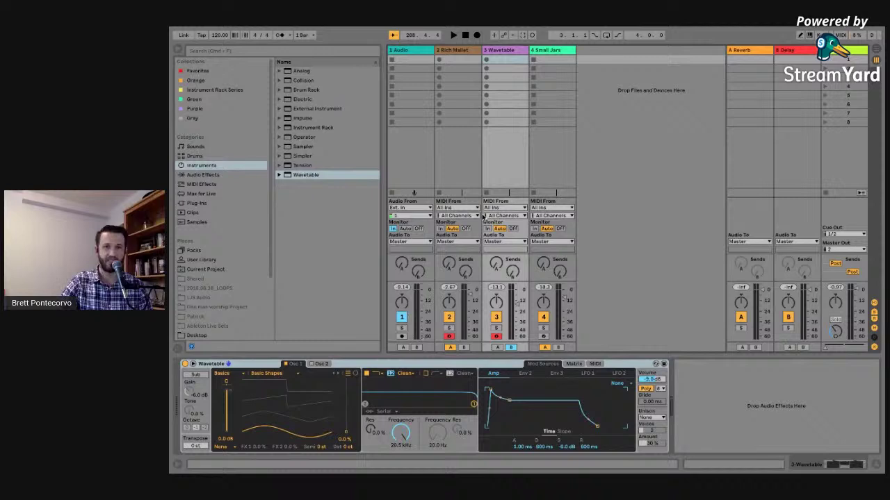
left_click(460, 53)
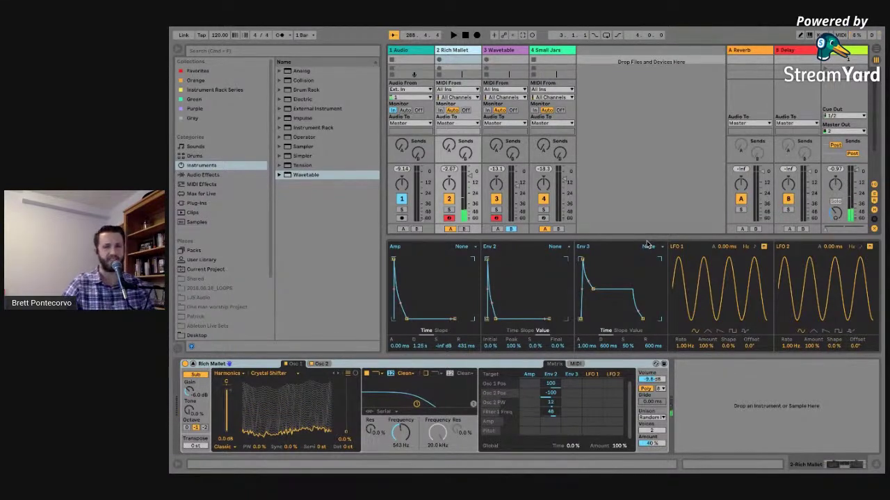
Step: Hide the browser, expand the new Wavetable's envelopes and LFOs, then compare with Rich Mallet
left_click(179, 52)
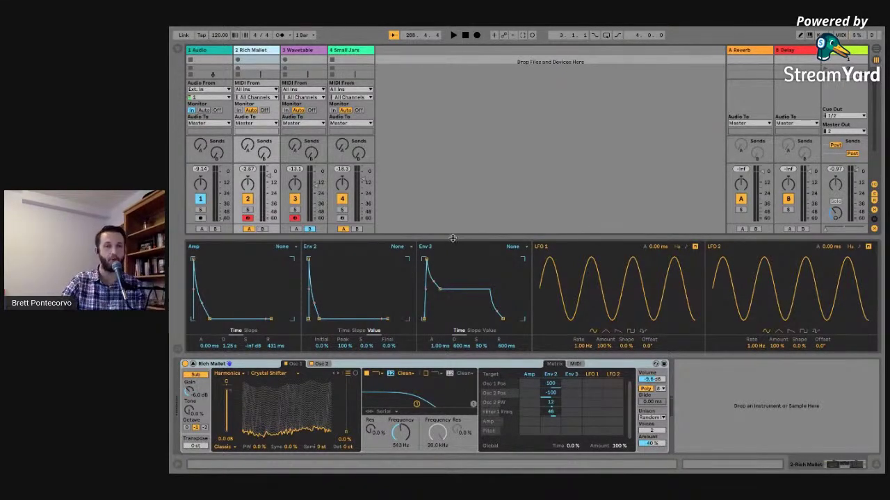
left_click(304, 53)
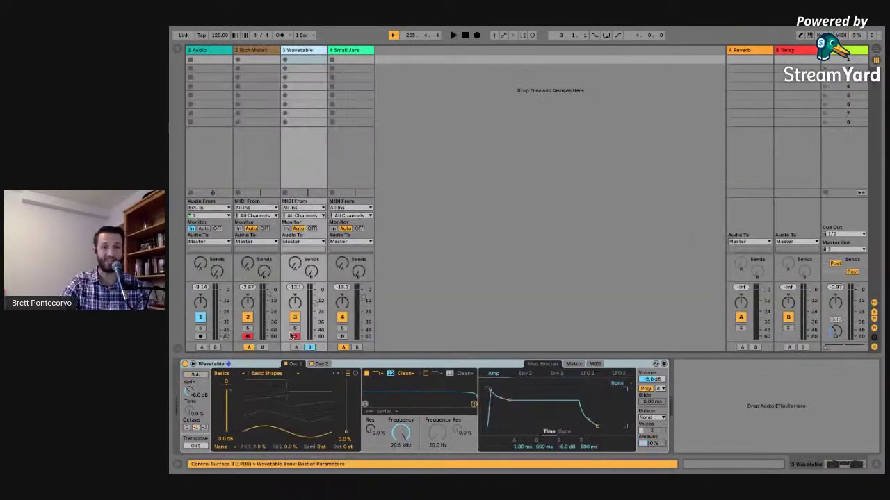
left_click(192, 364)
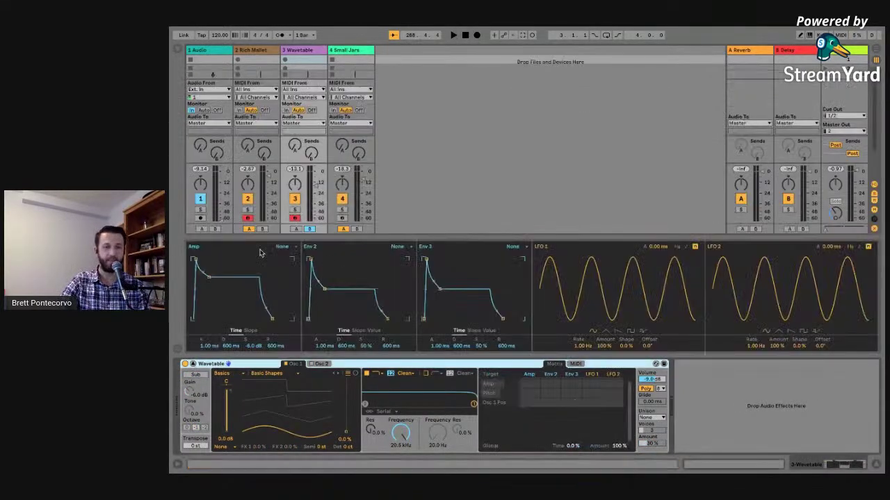
left_click(258, 54)
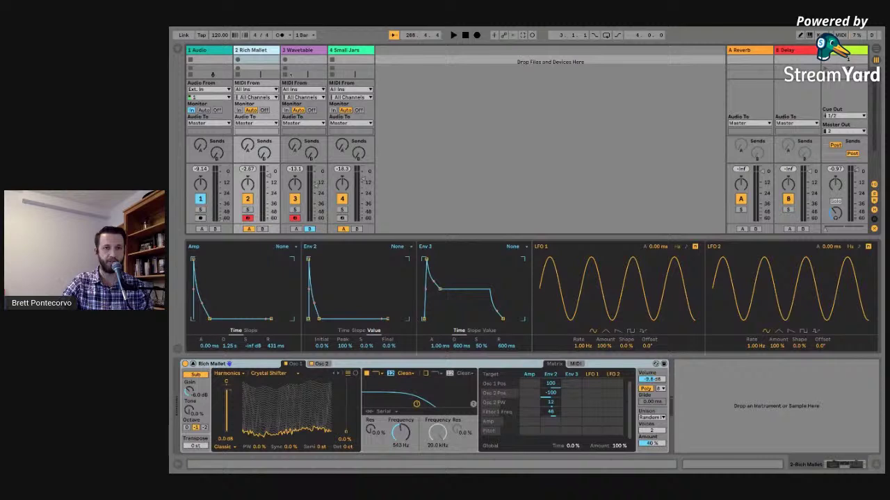
Step: Give the new Wavetable's Amp envelope zero sustain and 1.98 s decay, then enlarge Rich Mallet's editor
left_click(297, 50)
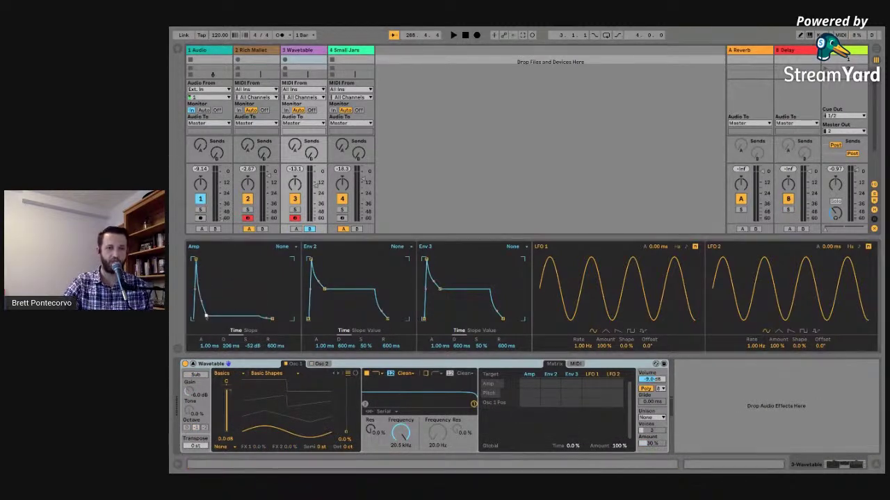
left_click_drag(209, 277, 208, 319)
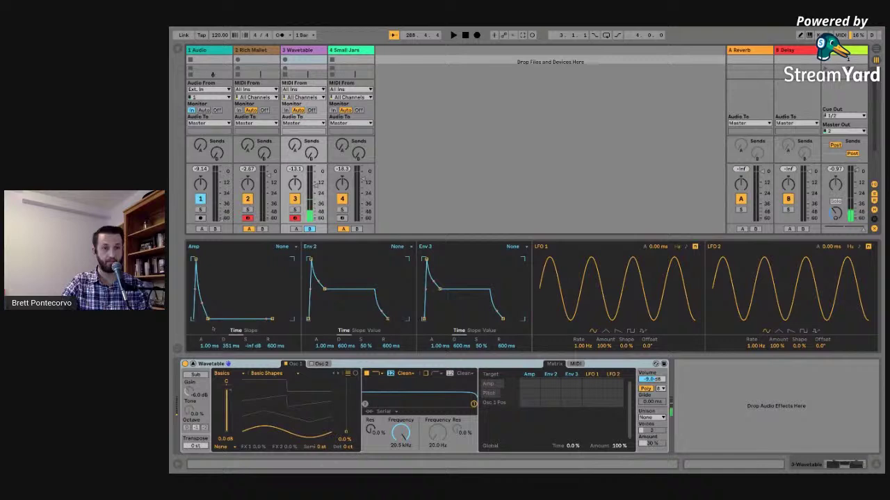
left_click_drag(223, 340, 212, 319)
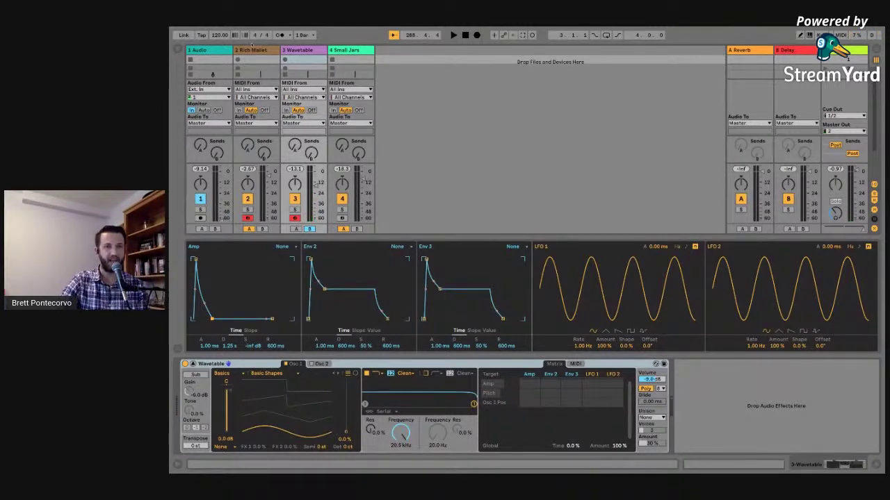
left_click(252, 50)
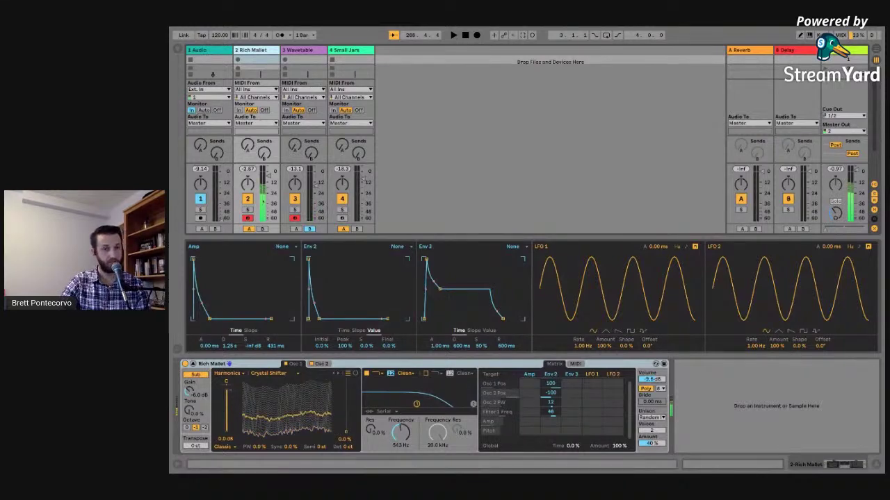
left_click_drag(319, 237, 319, 187)
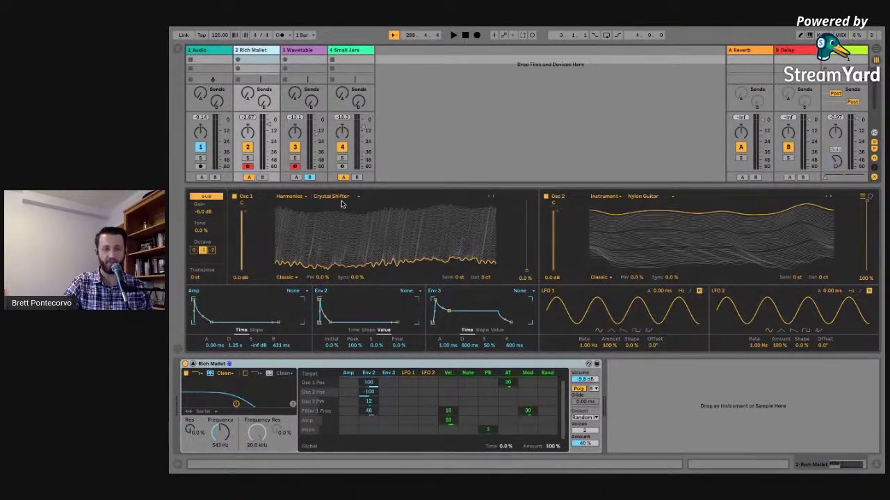
Step: Shape the Wavetable track's Env 2 with 0 ms attack, 0% sustain and a slightly longer decay
left_click(302, 58)
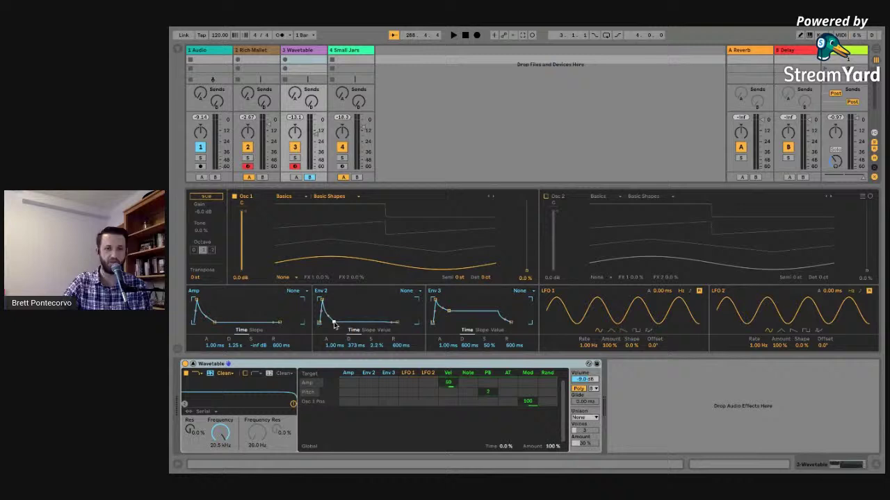
left_click_drag(336, 315, 336, 325)
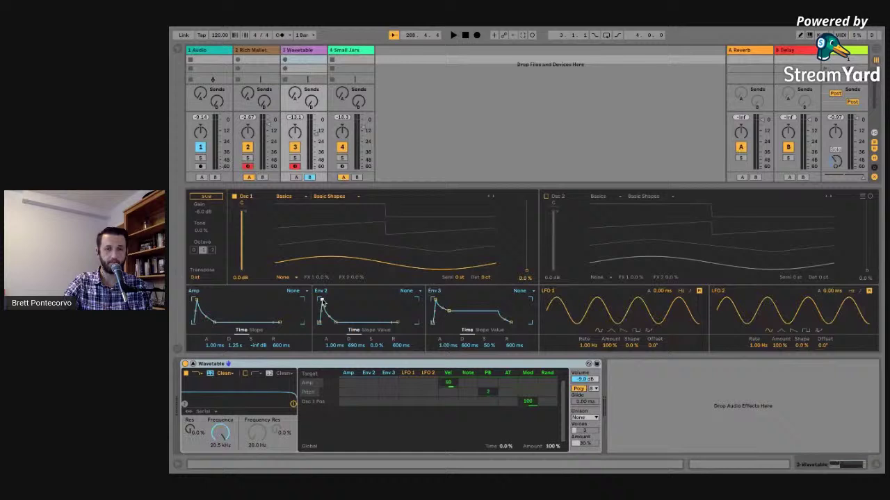
left_click_drag(320, 301, 319, 301)
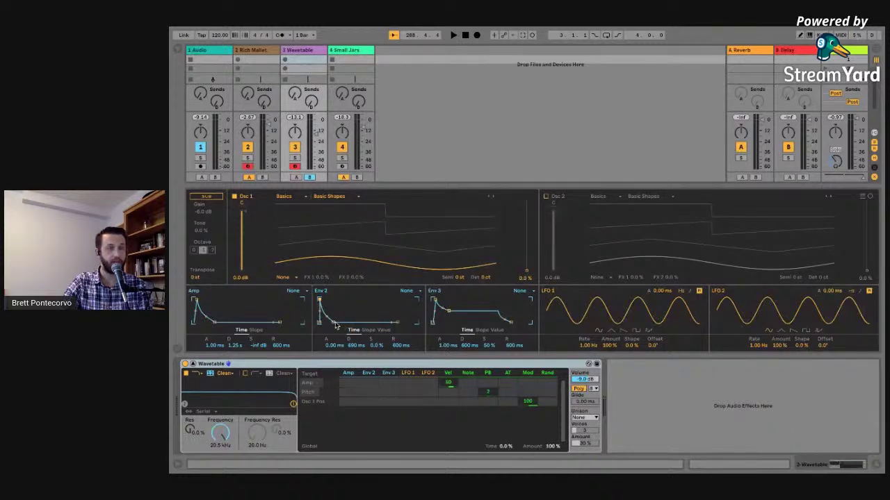
left_click_drag(333, 325, 335, 325)
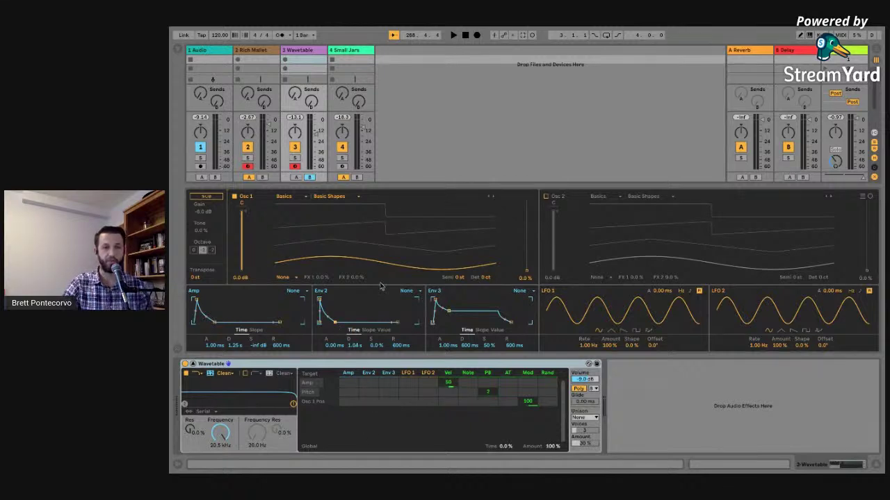
Step: Route Env 2 to Osc 1 Position with an amount of 61
left_click(368, 402)
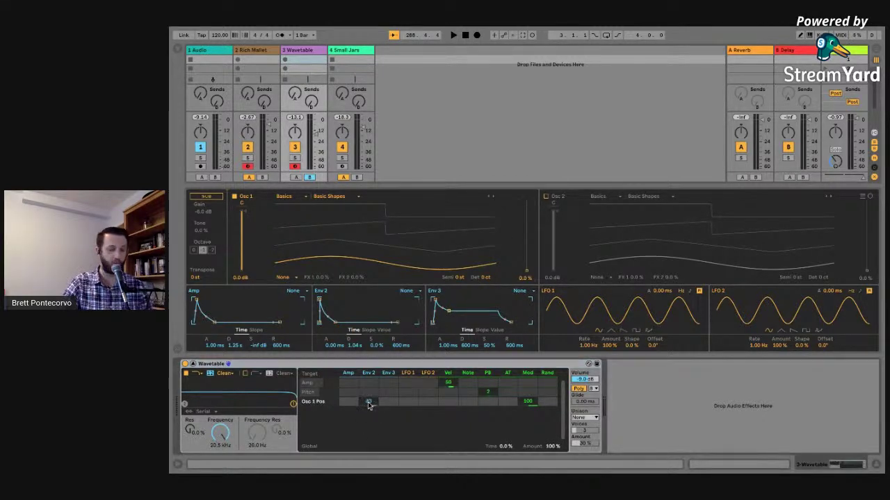
left_click_drag(369, 402, 366, 373)
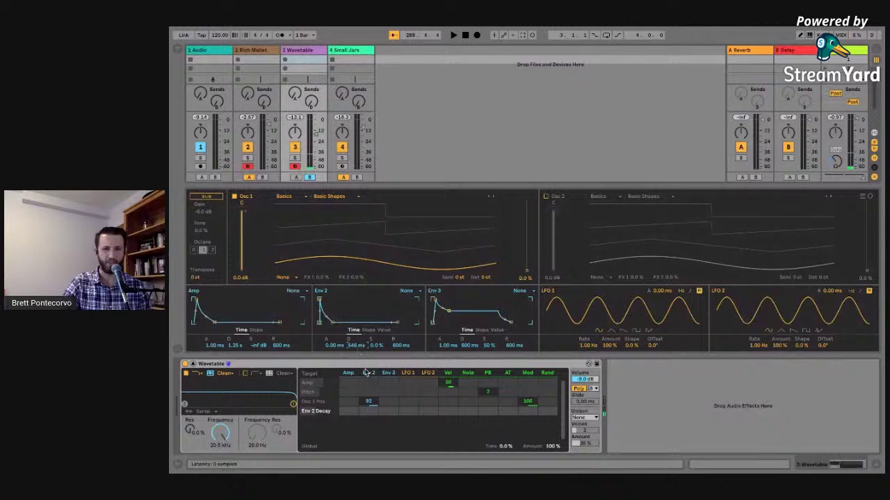
double_click(369, 404)
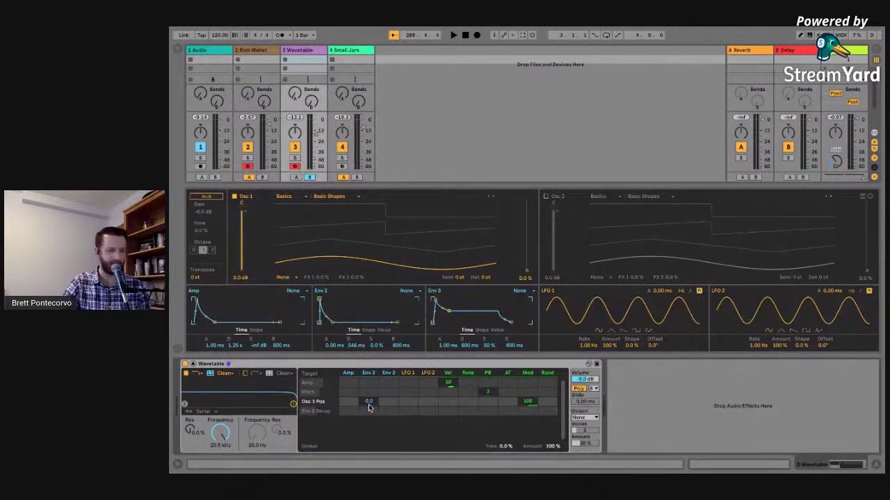
left_click_drag(369, 408, 370, 408)
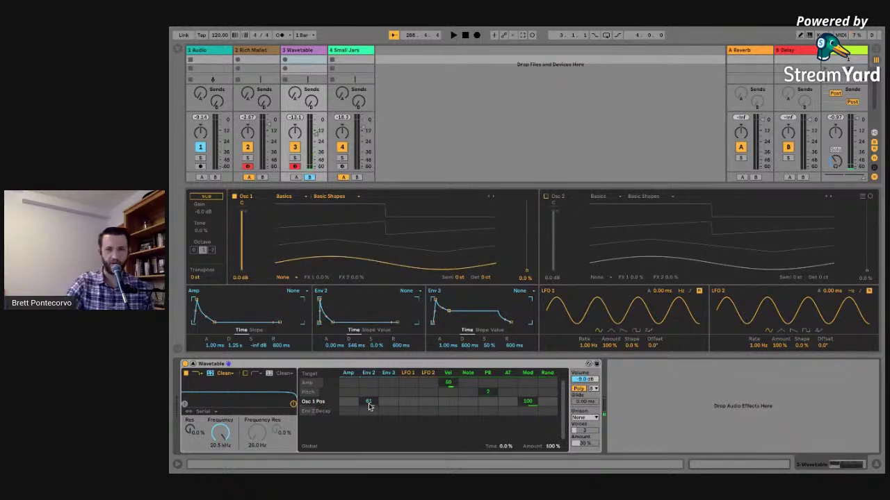
Step: Enable Osc 2 and route Env 2 to Osc 1 Position at 100 and Osc 2 Position at -100
left_click(546, 197)
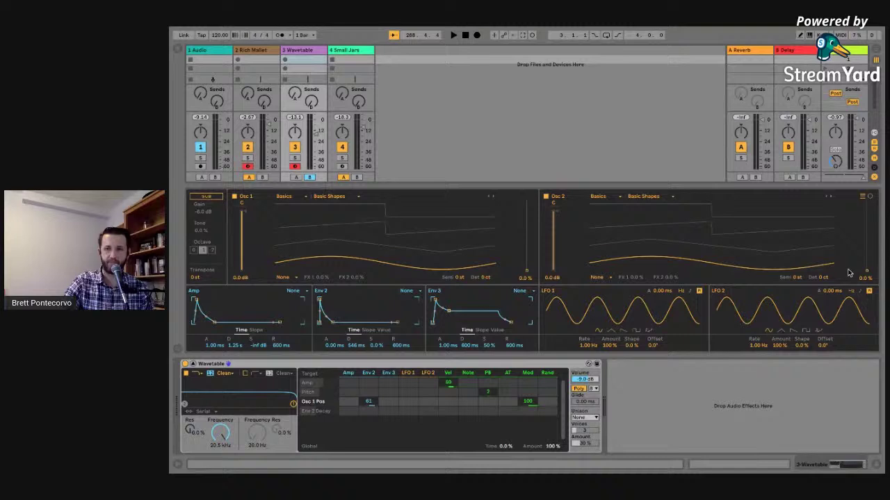
left_click_drag(867, 275, 860, 276)
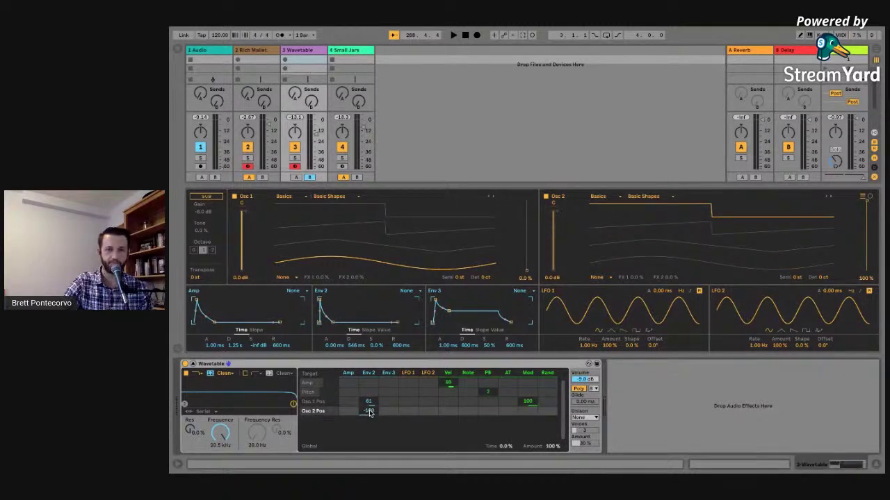
left_click_drag(369, 416, 369, 407)
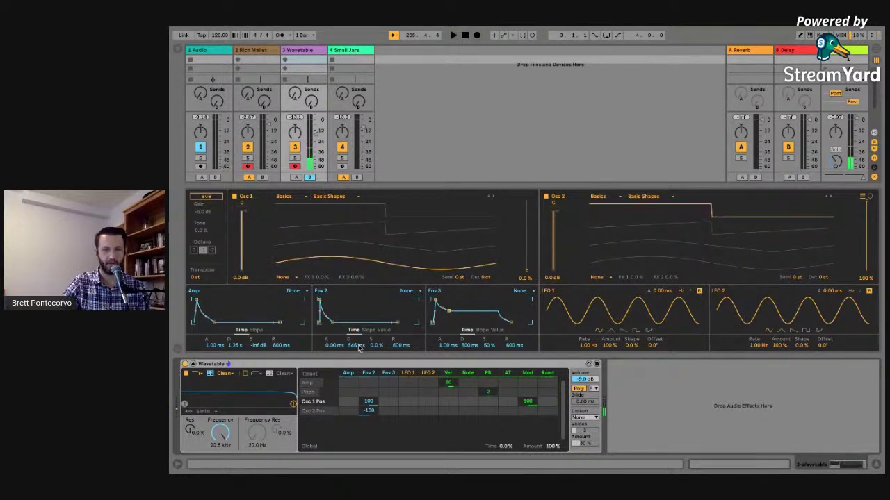
Step: Shorten the Amp envelope decay to 904 ms and Env 2's decay to 7 ms
left_click_drag(360, 348, 360, 349)
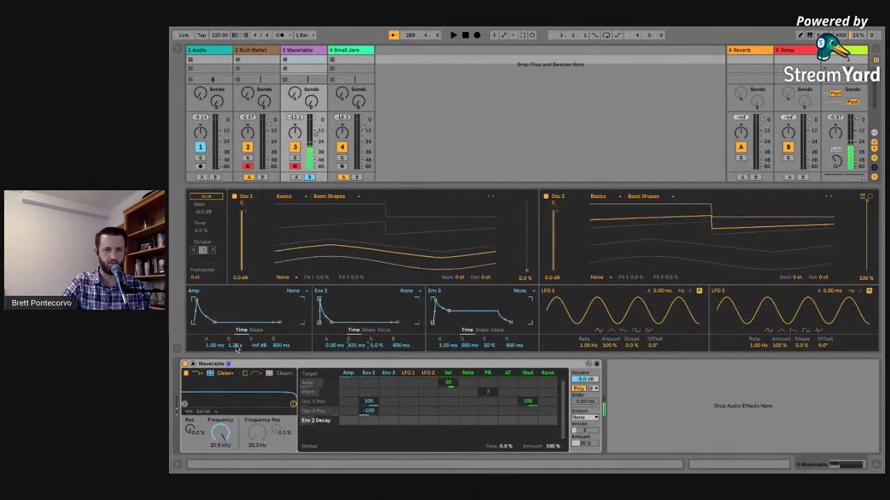
left_click_drag(237, 349, 237, 354)
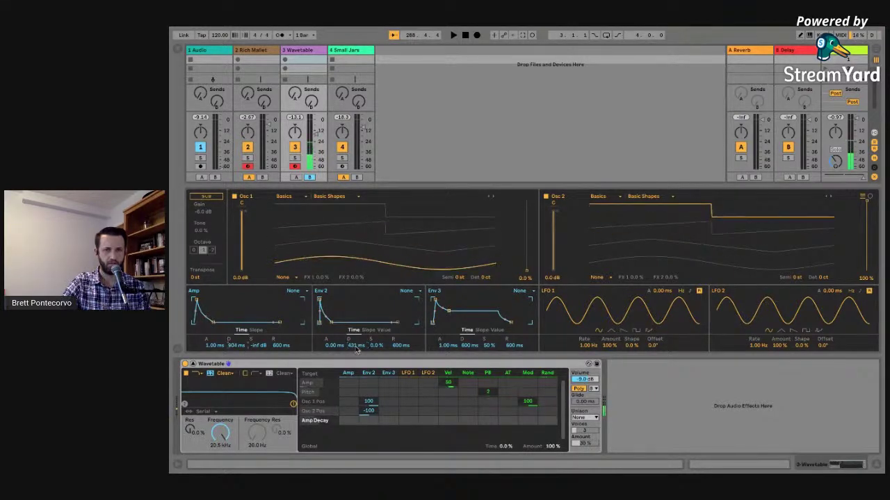
left_click_drag(357, 349, 357, 352)
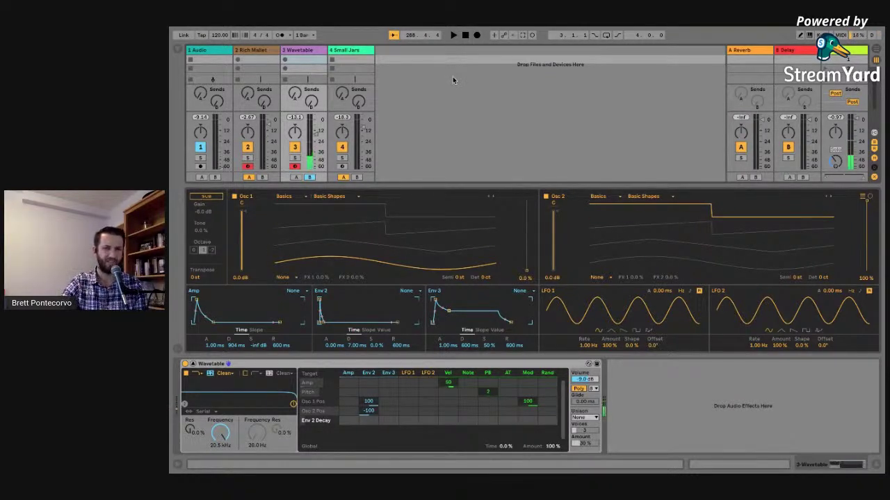
left_click(257, 55)
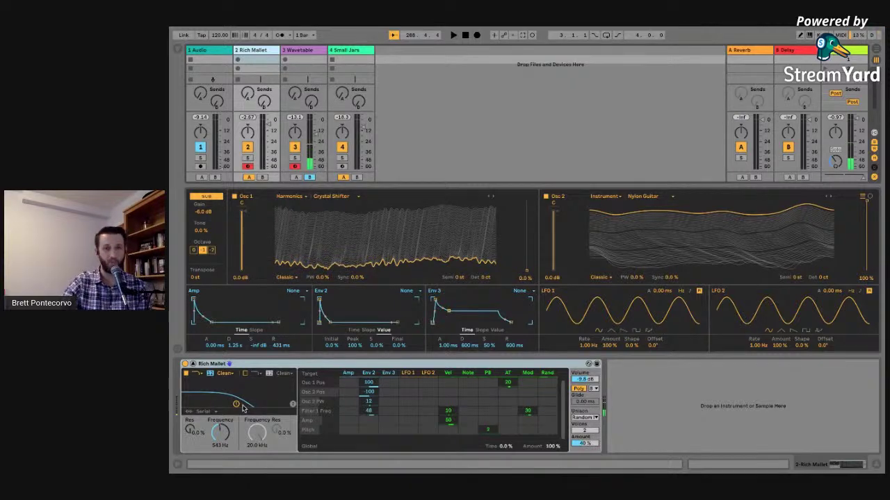
left_click(301, 50)
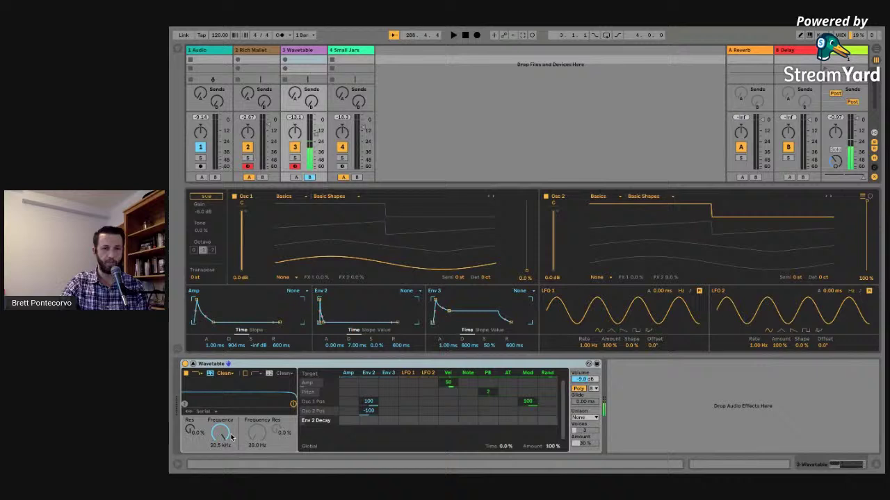
Step: Lower the filter cutoff to 573 Hz and modulate Filter 1 frequency from Env 2 at 50
left_click_drag(225, 436, 226, 439)
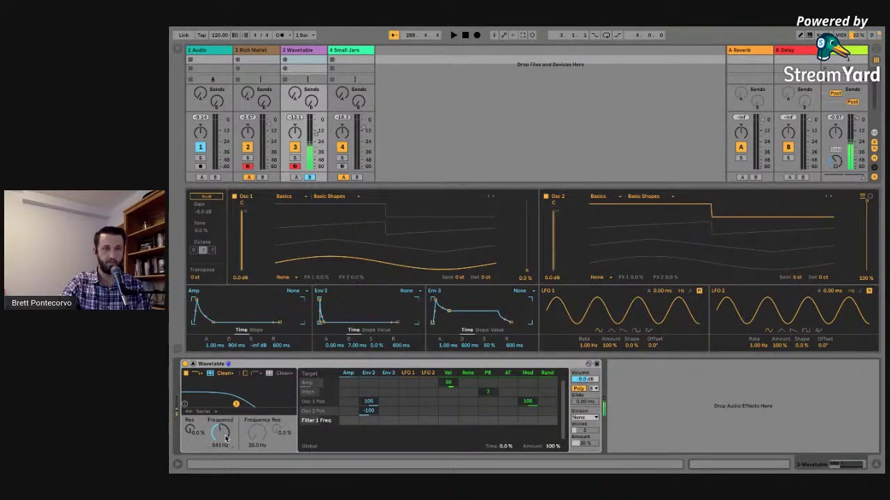
left_click_drag(225, 438, 226, 437)
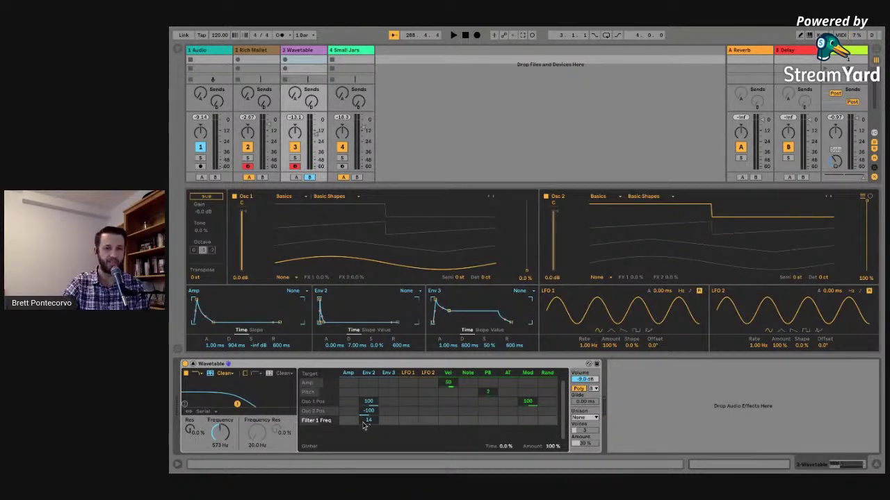
left_click_drag(363, 425, 363, 424)
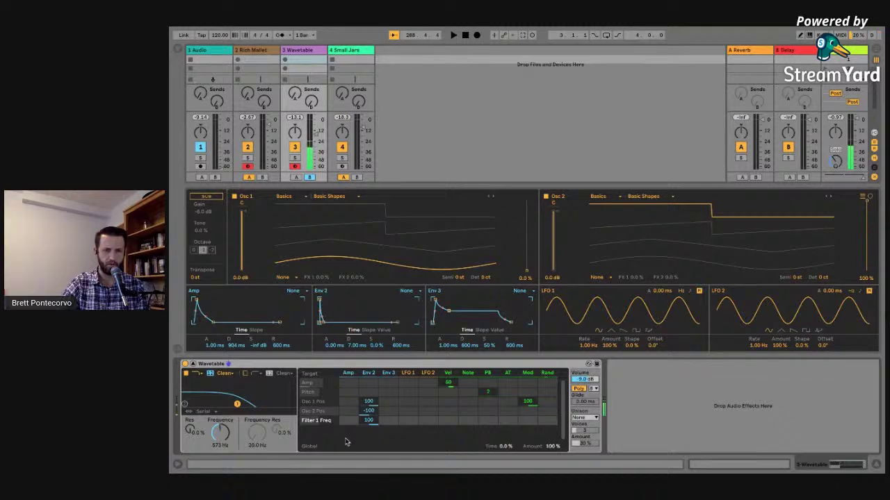
left_click(354, 345)
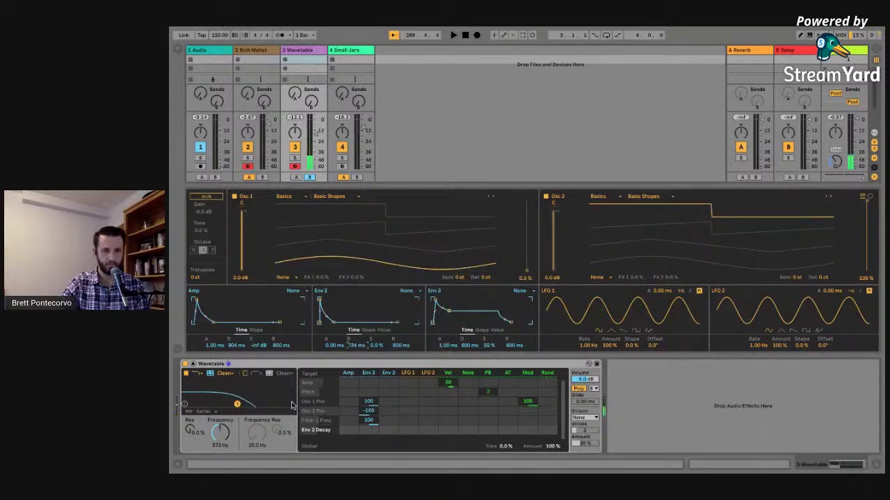
left_click_drag(368, 420, 372, 424)
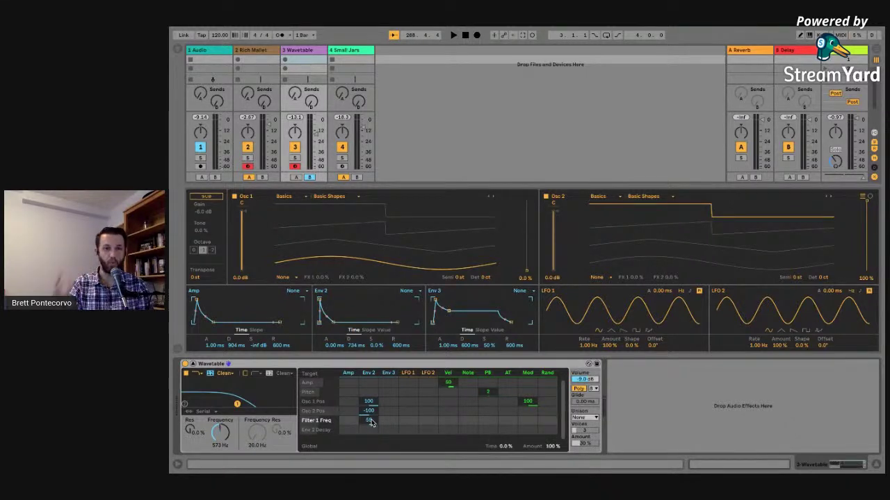
left_click(264, 56)
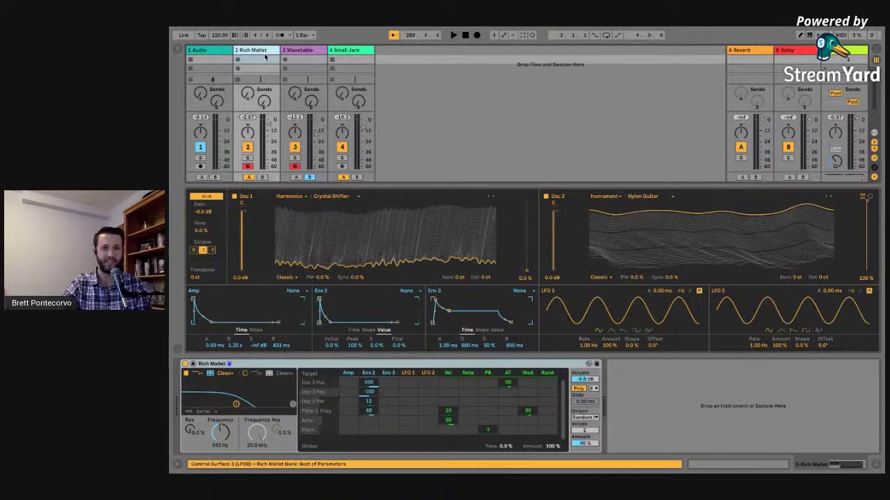
left_click(546, 196)
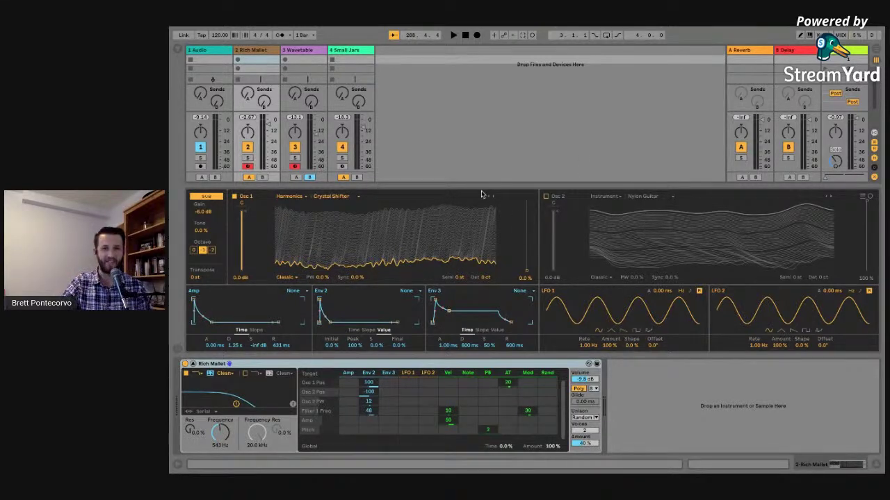
left_click(546, 197)
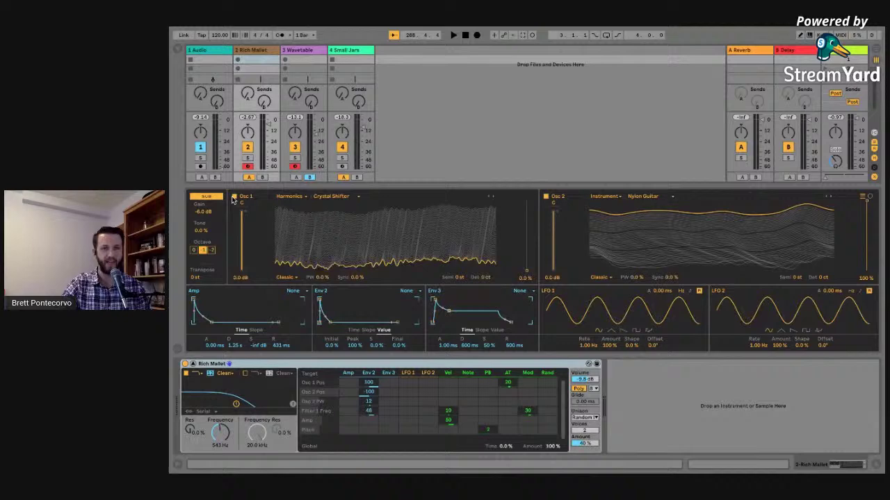
left_click(235, 196)
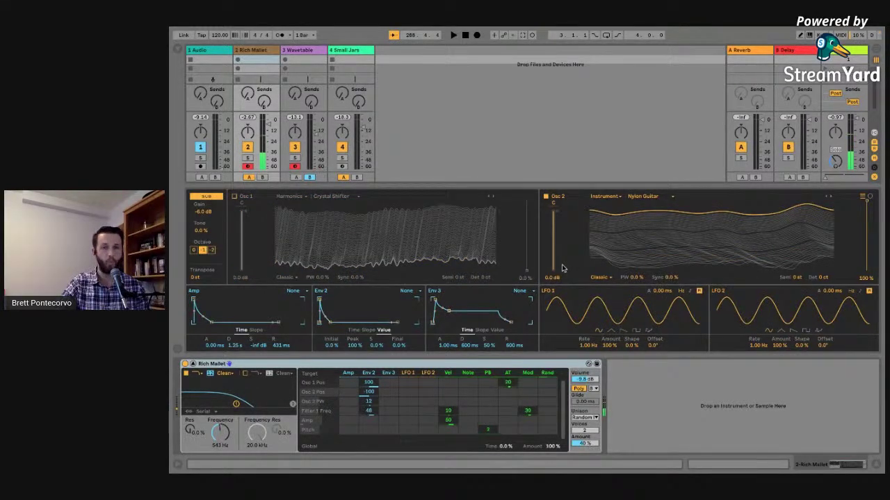
left_click(236, 197)
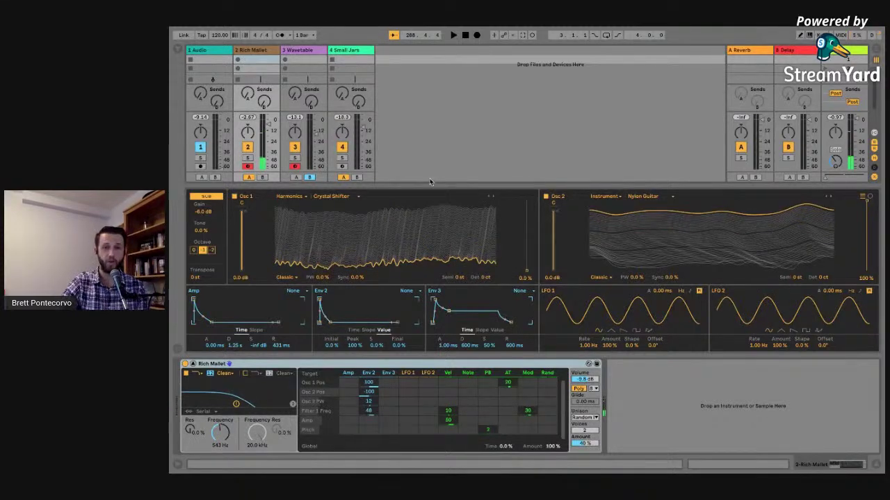
left_click(303, 52)
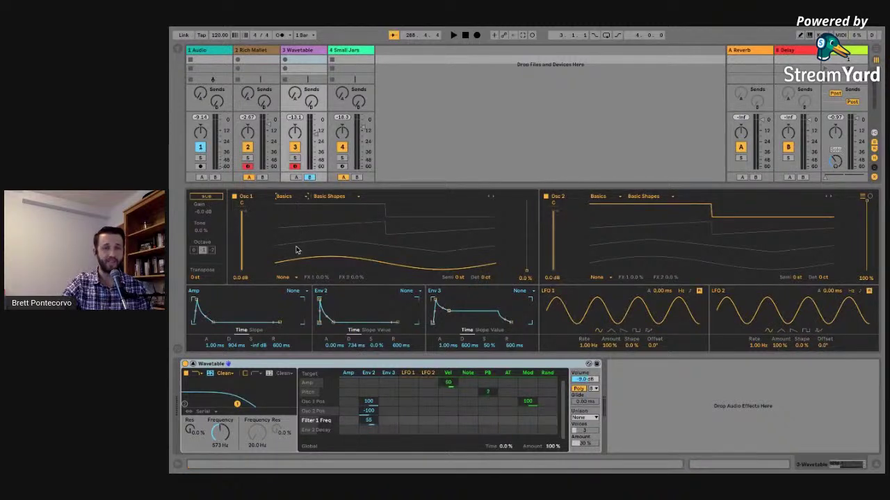
Step: Load the Harmonics Crystal Shifter wavetable into Osc 1 and check Rich Mallet's synth for reference
left_click(342, 203)
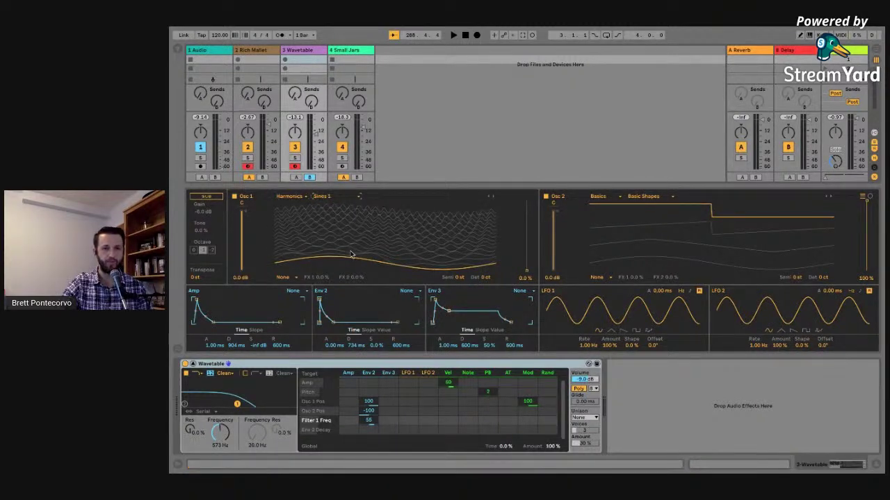
key("Down")
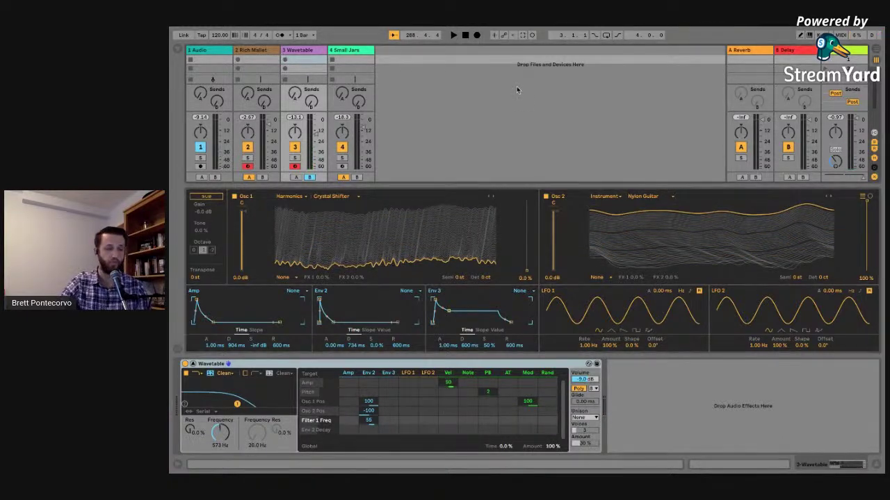
left_click(258, 58)
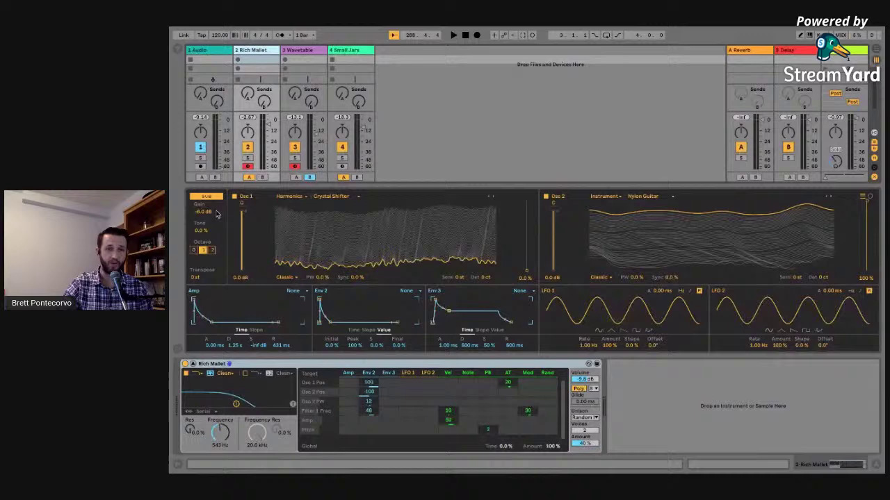
Step: Turn on the Wavetable track's Sub oscillator at -6.0 dB, toggling it off and on to compare
left_click(313, 53)
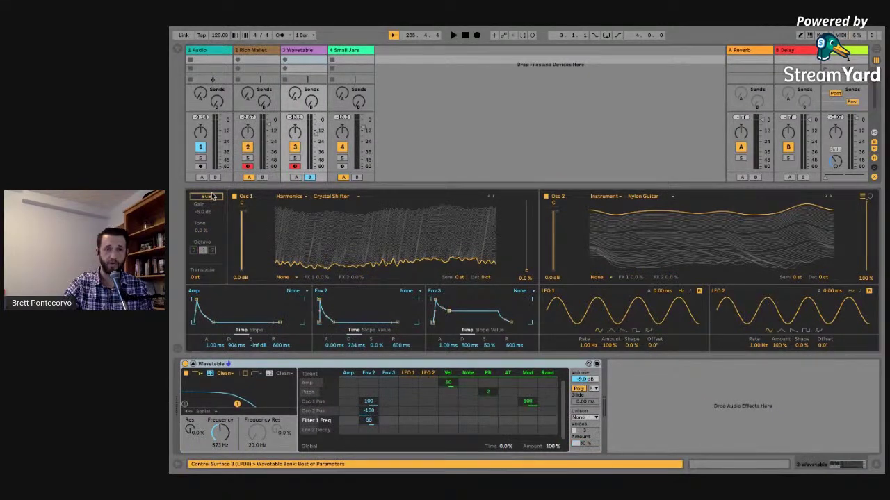
left_click(206, 250)
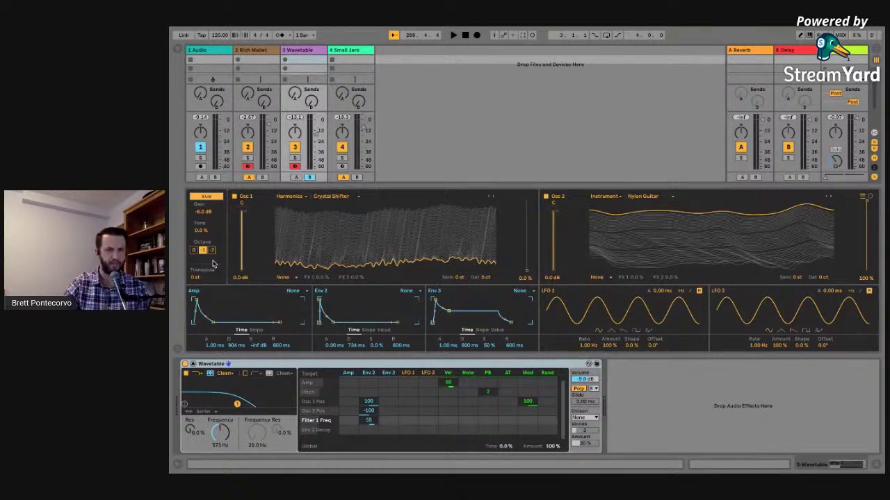
left_click(206, 198)
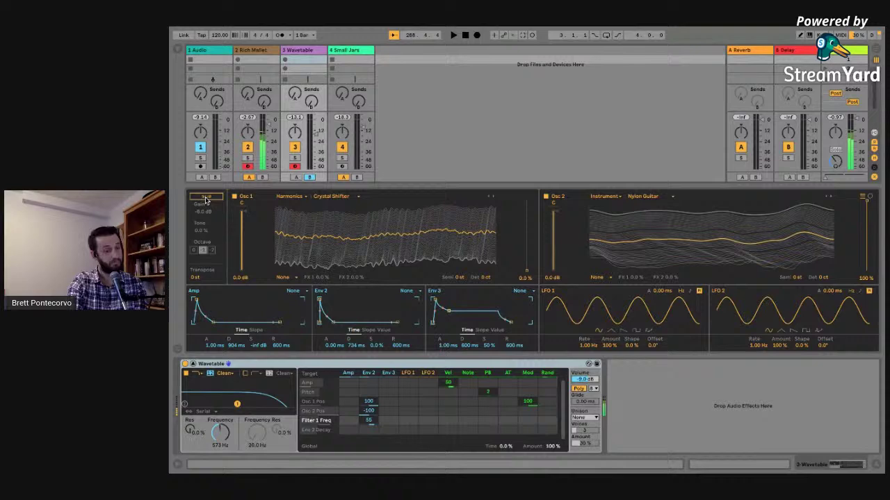
left_click(206, 198)
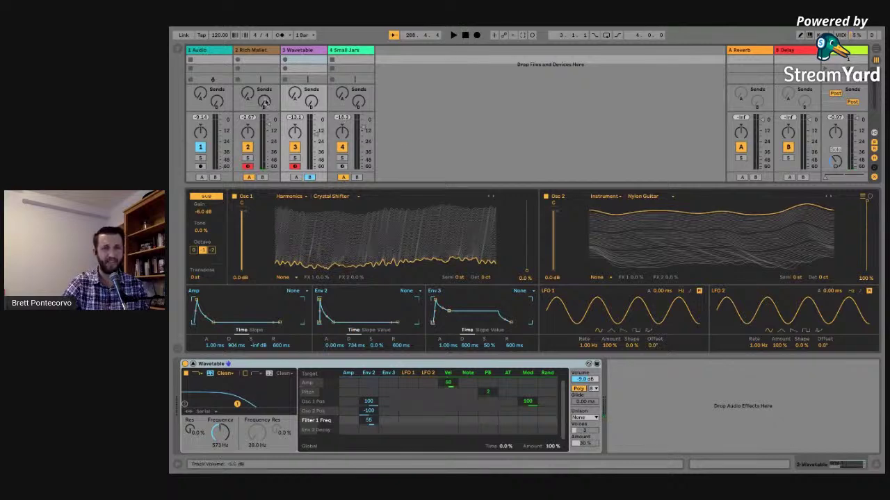
Step: Return Rich Mallet's Osc 2 pulse width to 0% and enlarge the device area
left_click(266, 52)
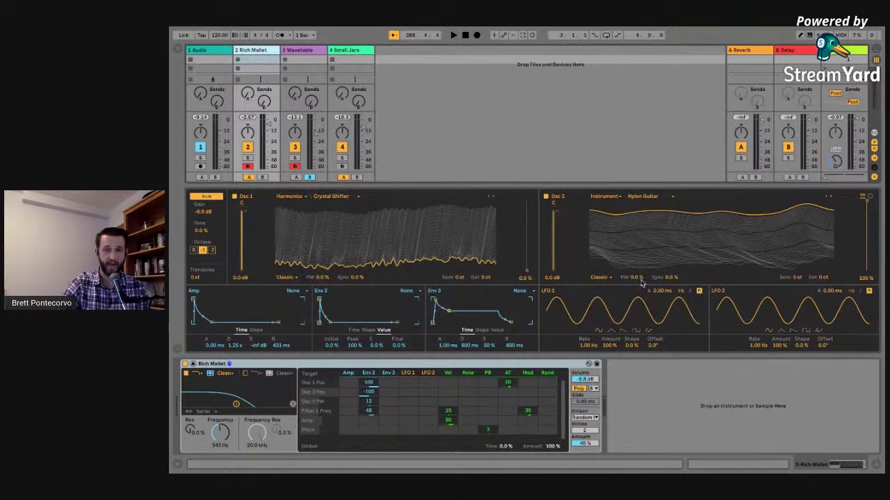
left_click_drag(641, 279, 642, 256)
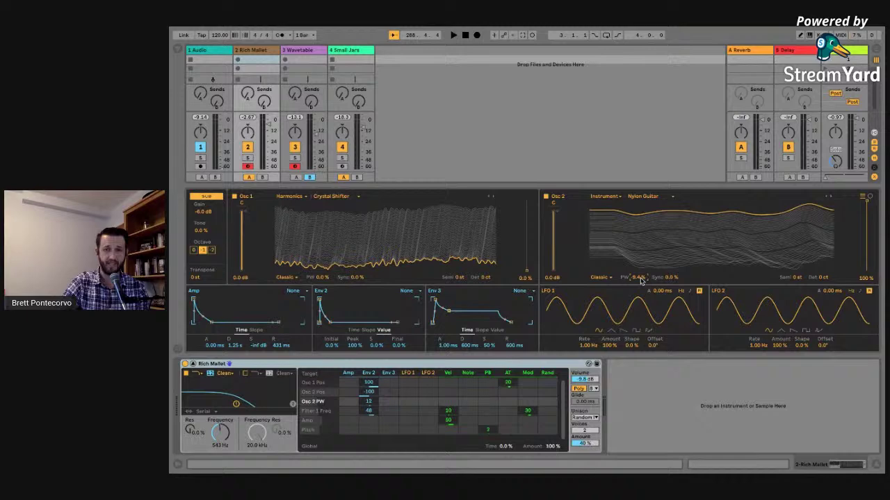
scroll(641, 279, "down", 5)
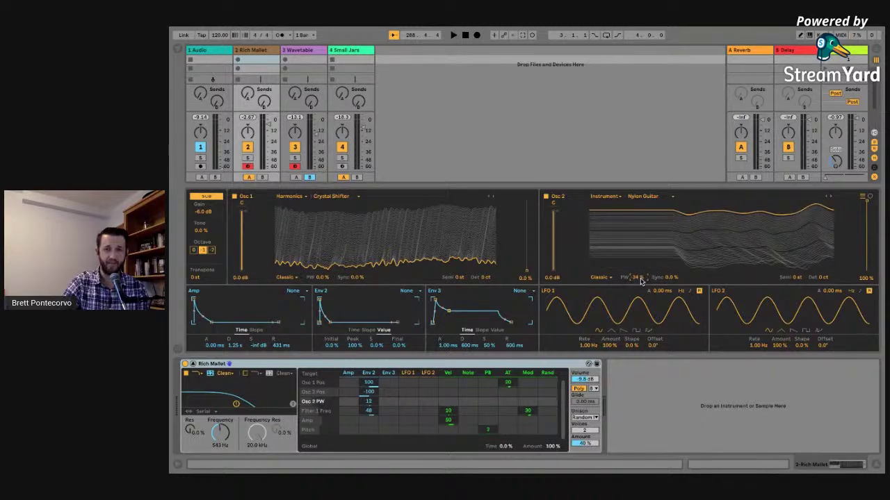
scroll(641, 279, "down", 4)
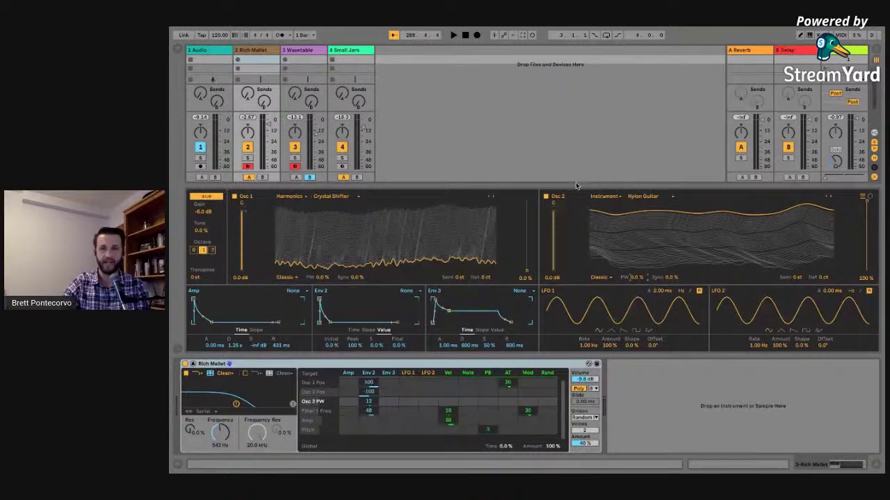
left_click_drag(575, 186, 575, 155)
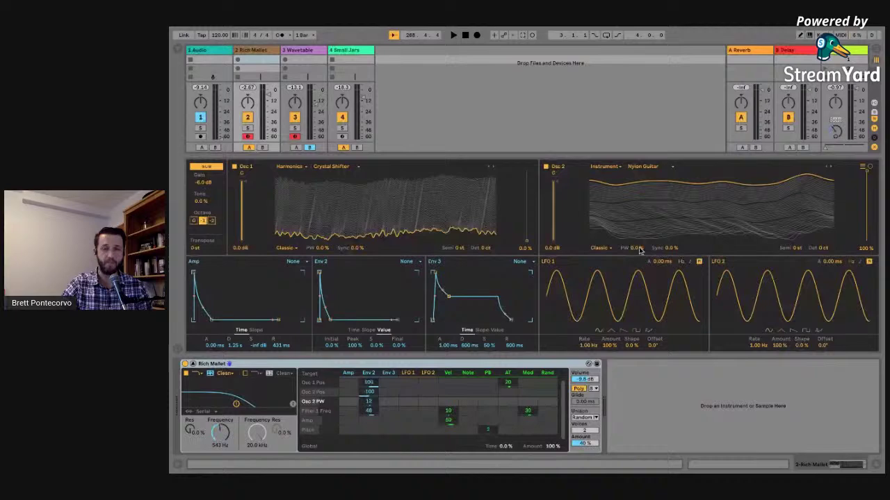
Step: Put Osc 2 in Classic mode, route Env 2 to its PW at 30, and cut the filter to 514 Hz
left_click(298, 51)
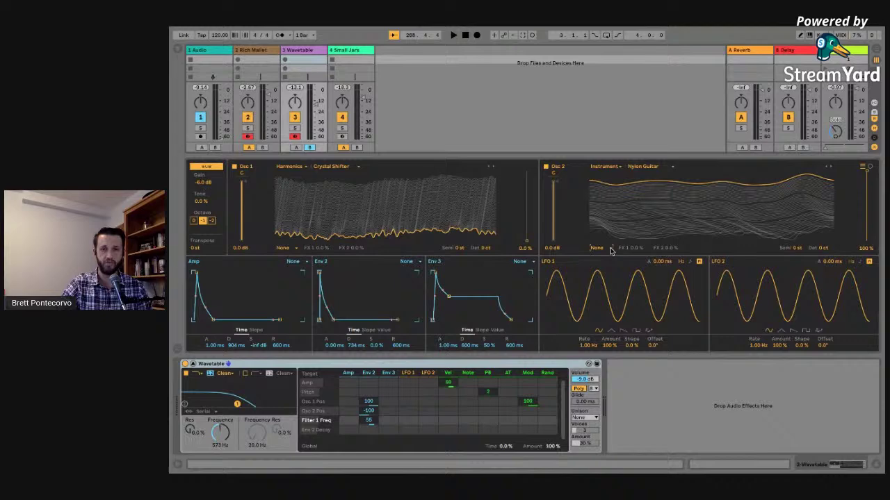
left_click(604, 275)
left_click(635, 251)
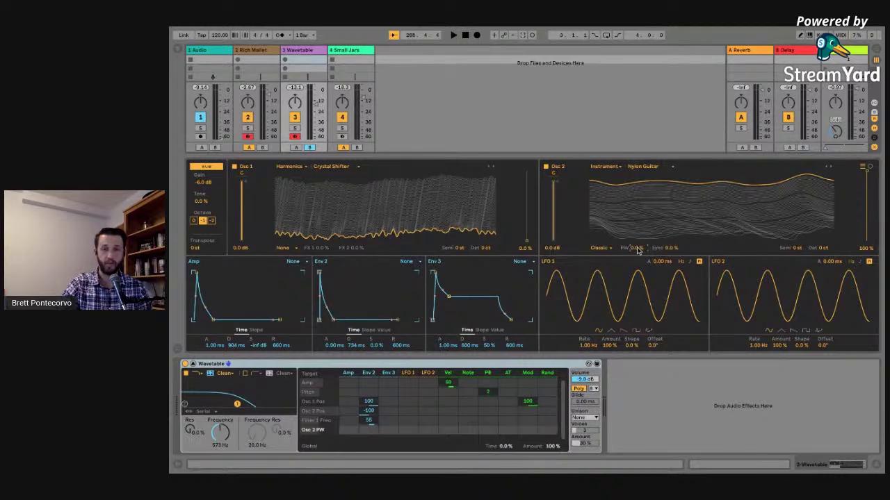
left_click_drag(369, 434, 371, 432)
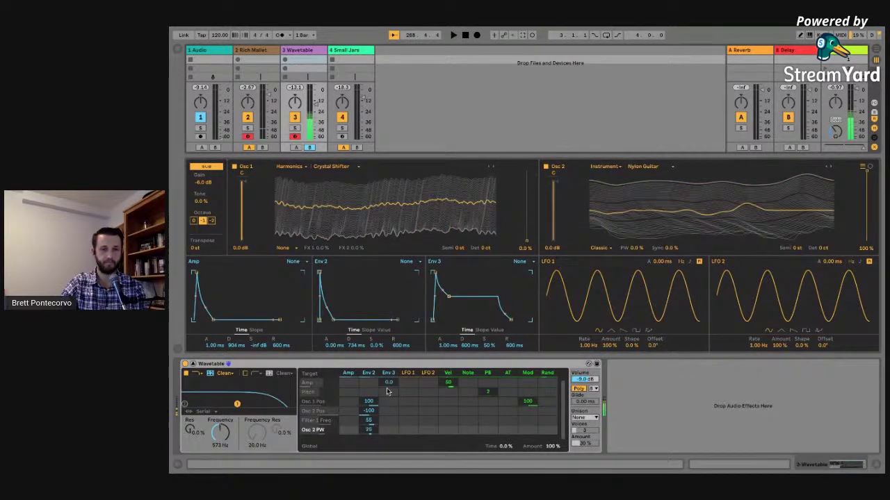
left_click_drag(370, 429, 373, 432)
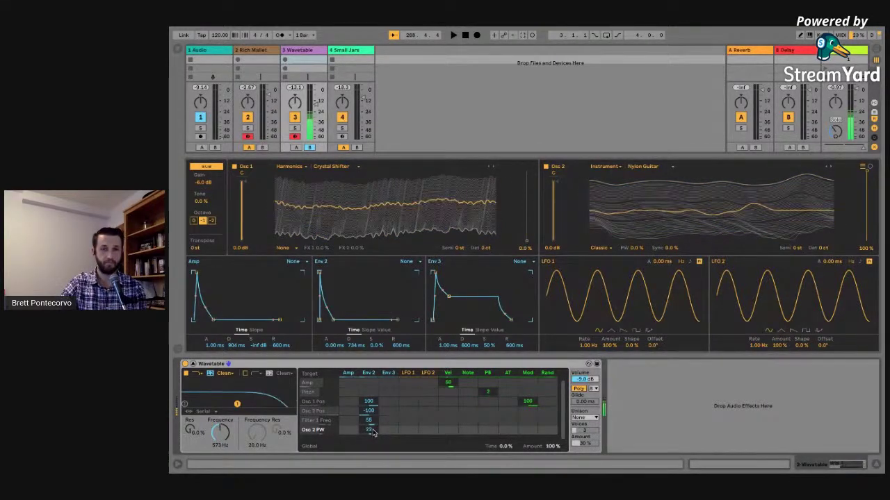
left_click_drag(373, 433, 376, 430)
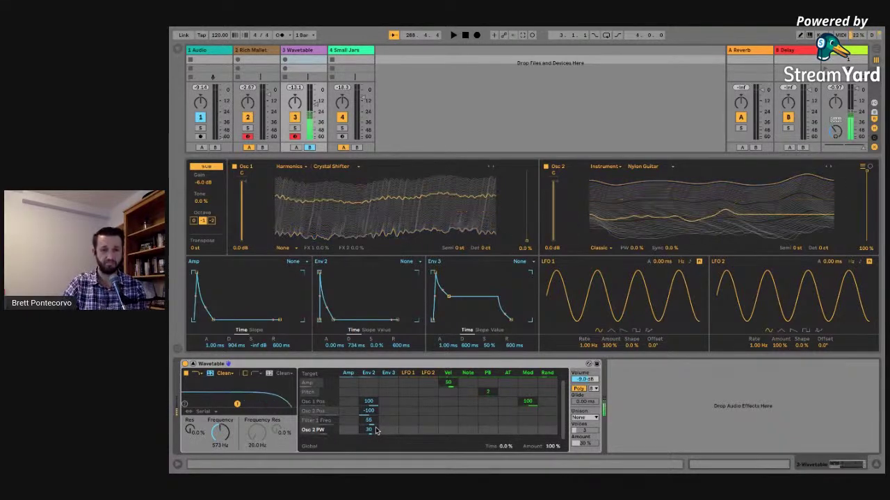
left_click(221, 434)
left_click_drag(221, 436, 222, 437)
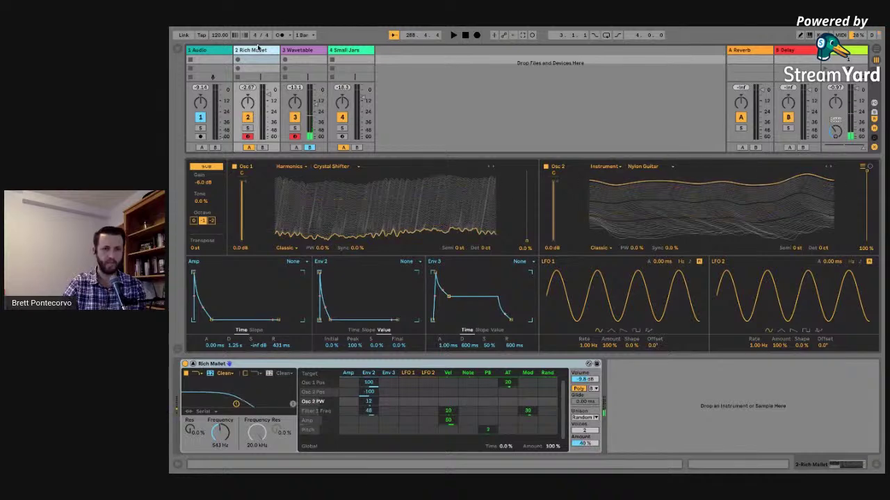
Step: Set the Wavetable track's amp release to 467 ms and decay to 1.25 s, comparing with Rich Mallet
left_click(296, 52)
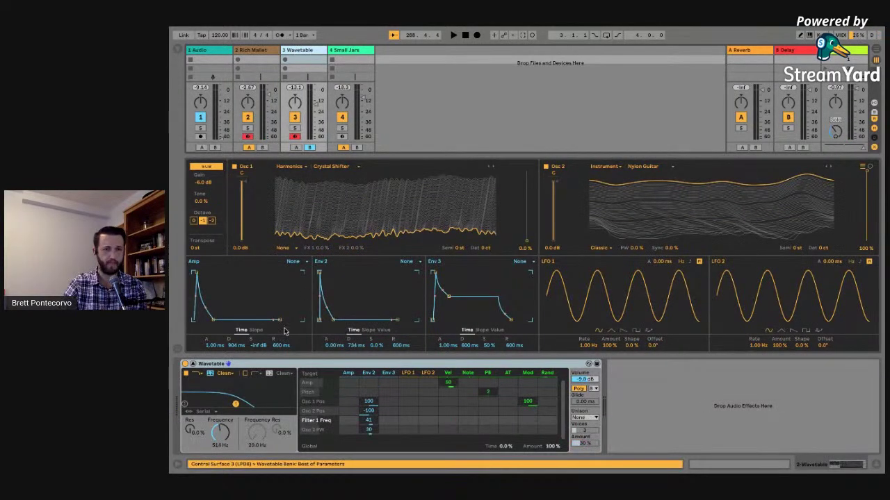
left_click_drag(281, 350, 283, 349)
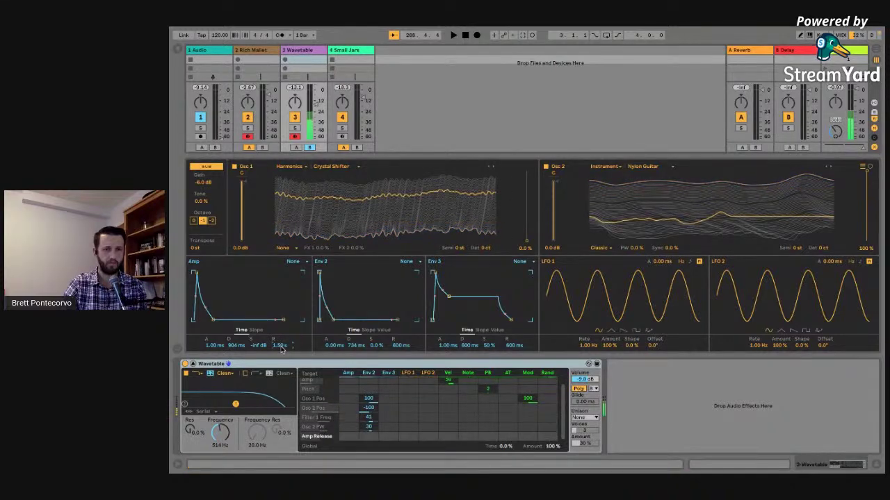
key("Left")
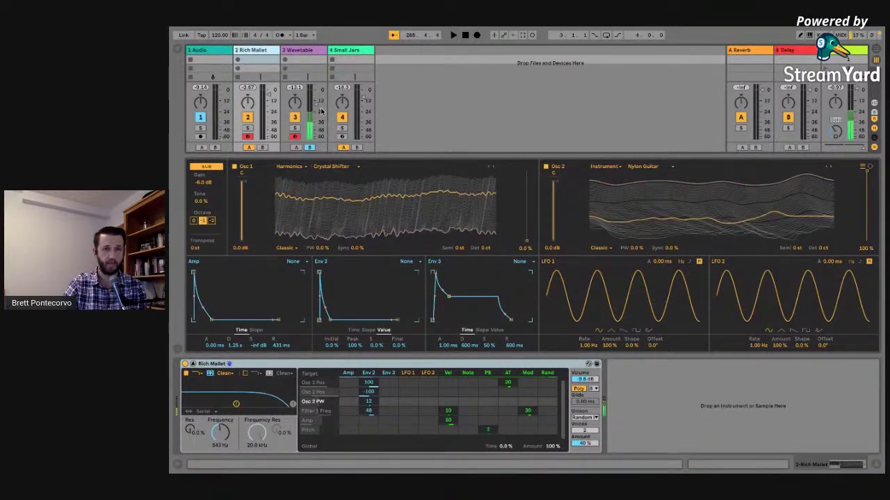
left_click(305, 52)
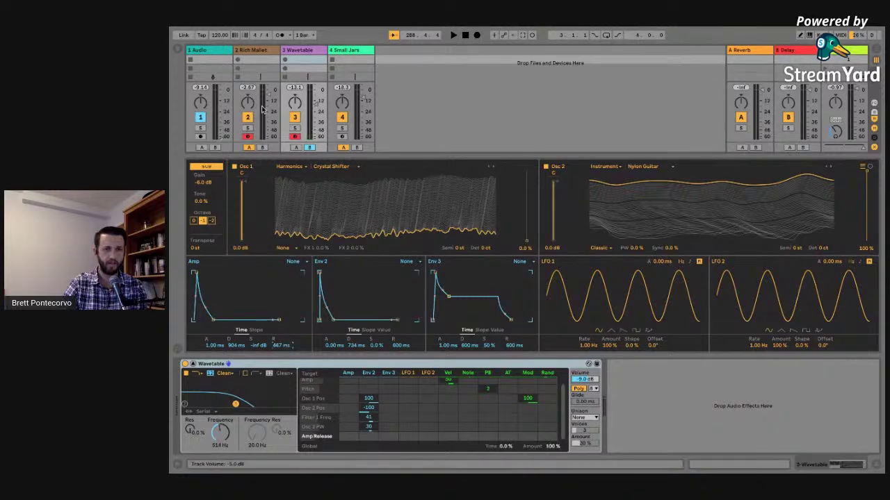
left_click(256, 56)
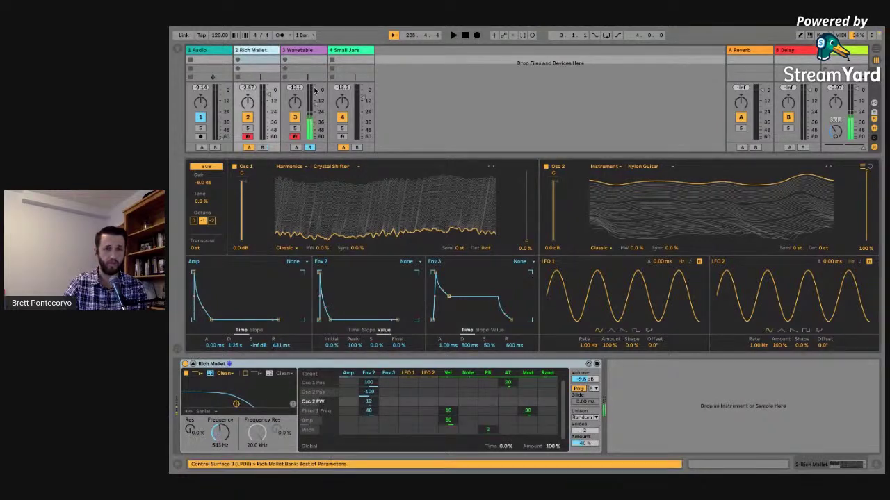
key("Right")
left_click_drag(234, 348, 235, 340)
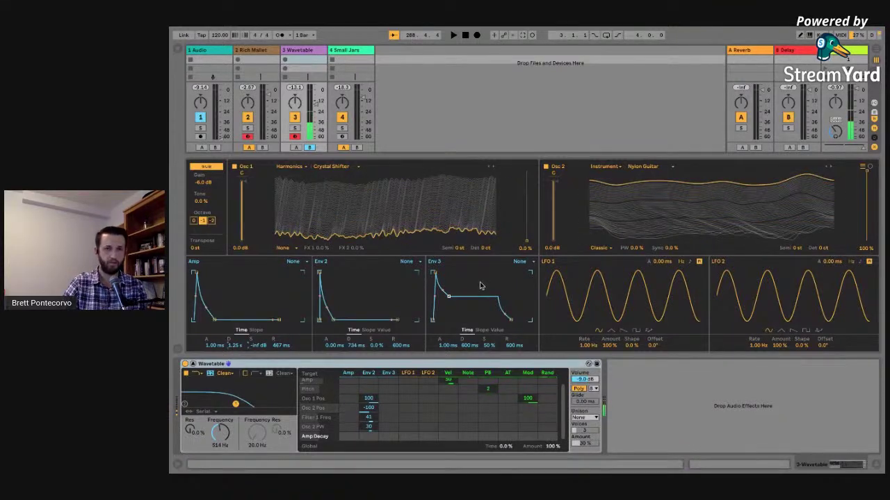
Step: Check Rich Mallet's Env 2 times, then shorten the Wavetable track's Env 2 decay to 233 ms
left_click(266, 53)
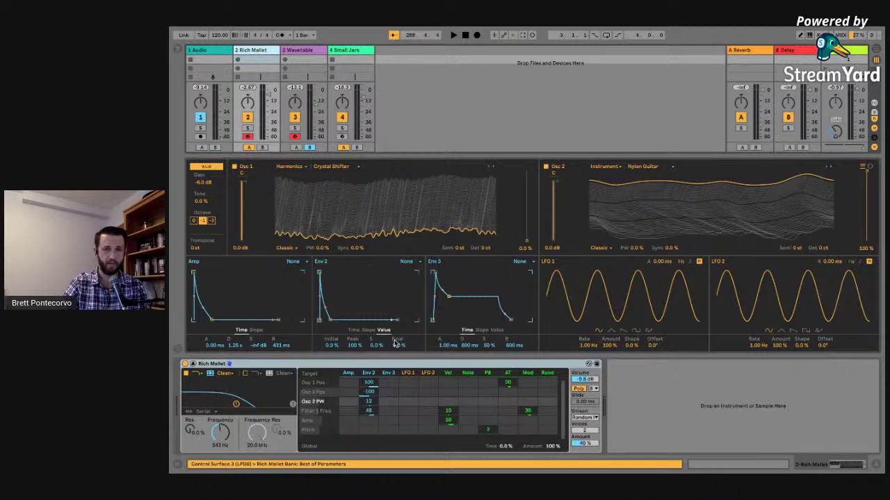
left_click(368, 330)
left_click(353, 330)
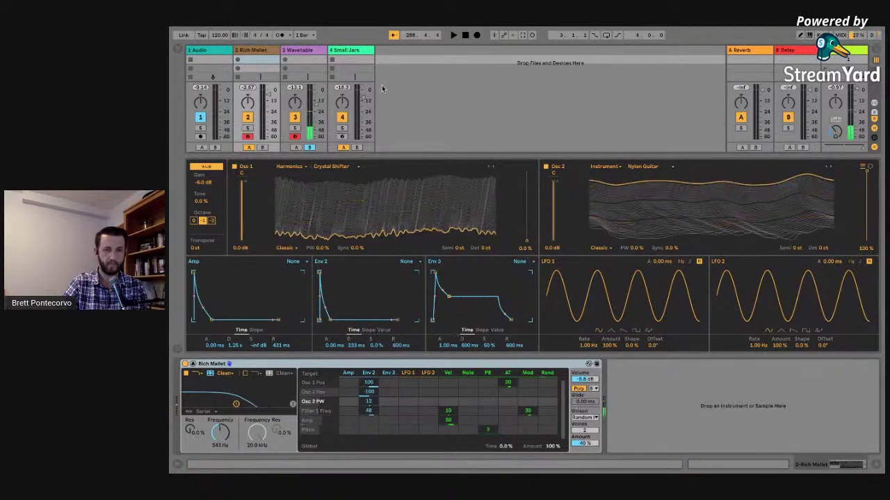
left_click(299, 59)
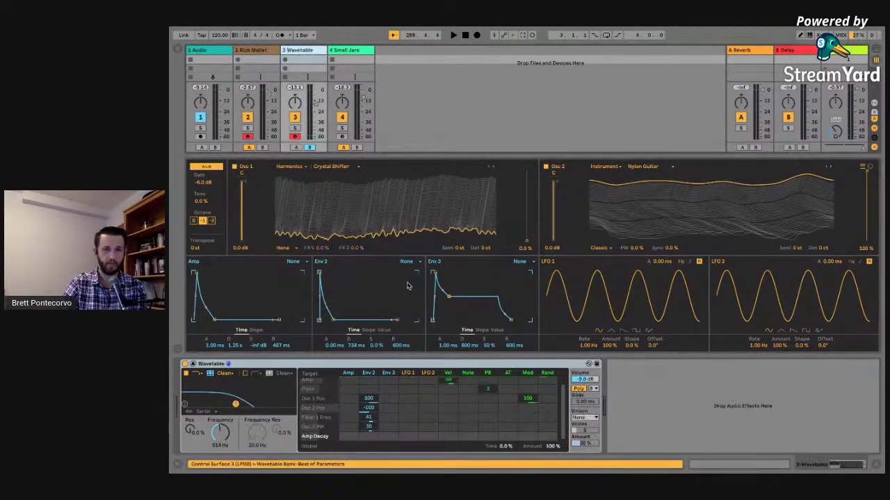
left_click(357, 346)
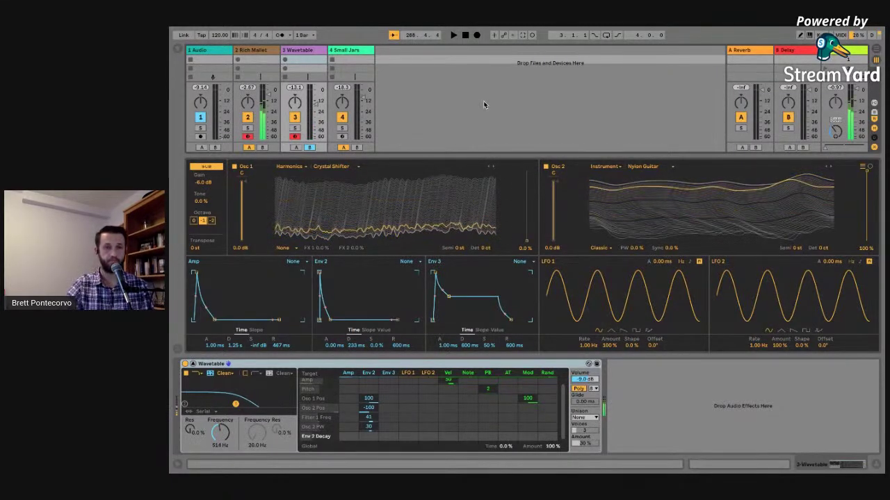
left_click(261, 53)
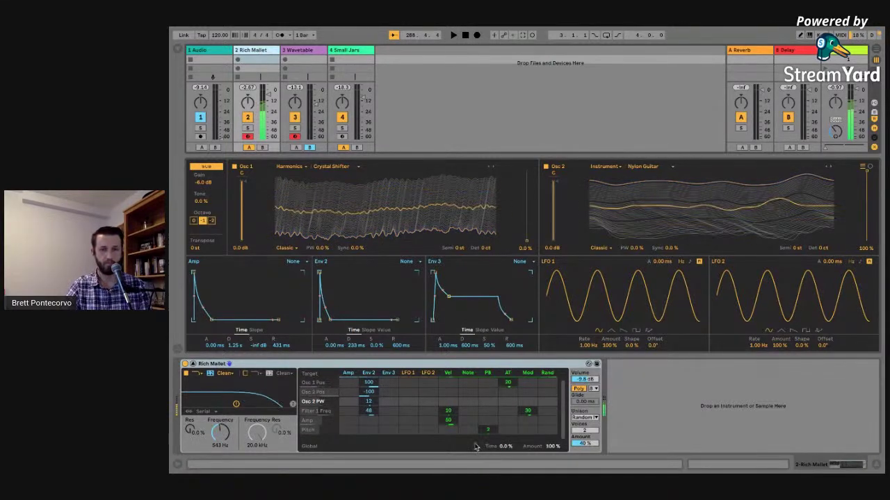
Step: Set velocity-to-Filter 1 Freq modulation to 11 and raise the filter cutoff to 676 Hz
left_click(310, 53)
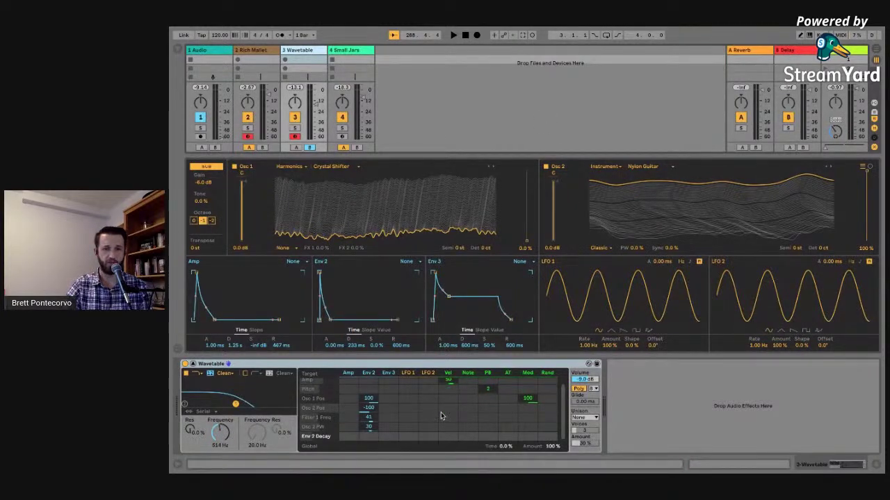
left_click_drag(449, 423, 449, 415)
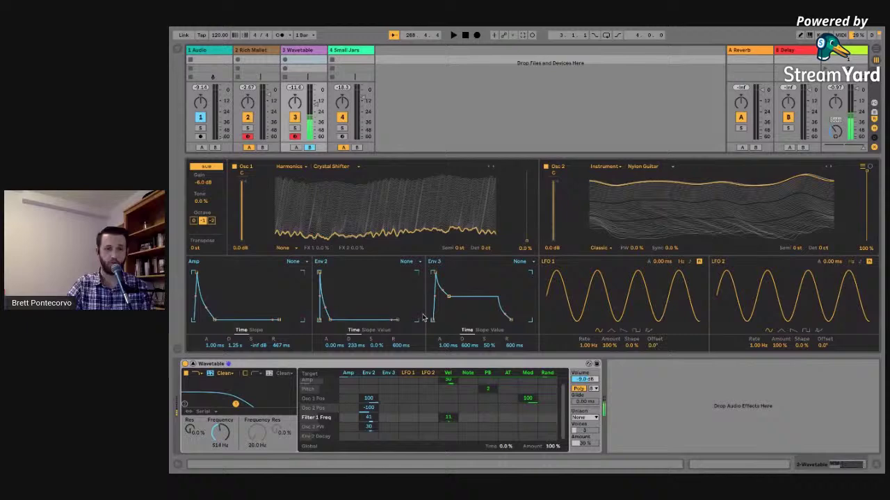
left_click_drag(217, 435, 216, 435)
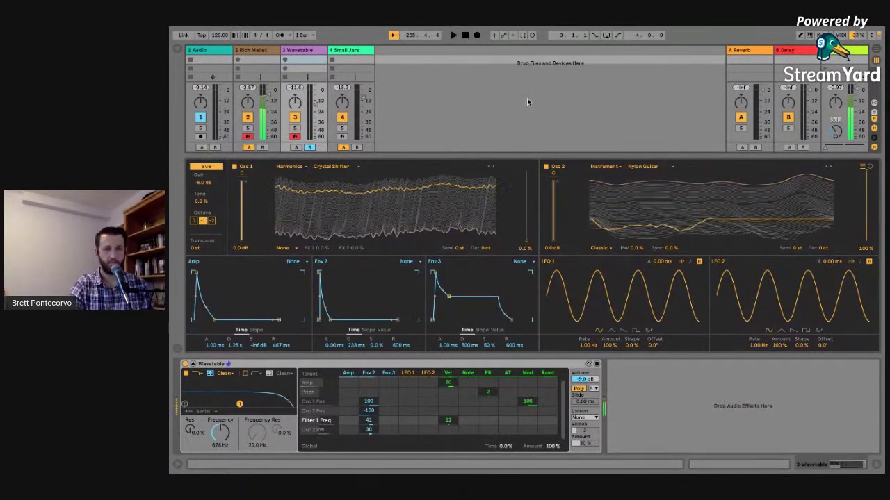
Step: After glancing at Rich Mallet, set the Wavetable track's unison to Random with a 45% amount
left_click(257, 53)
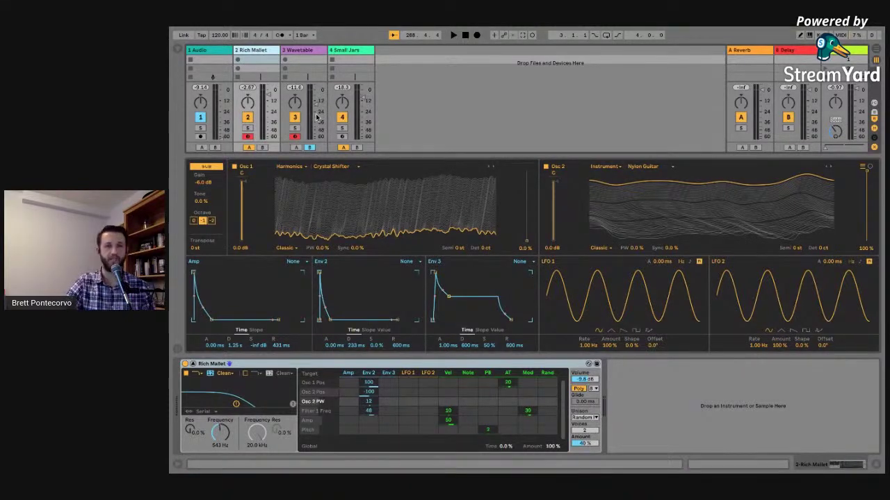
left_click(300, 54)
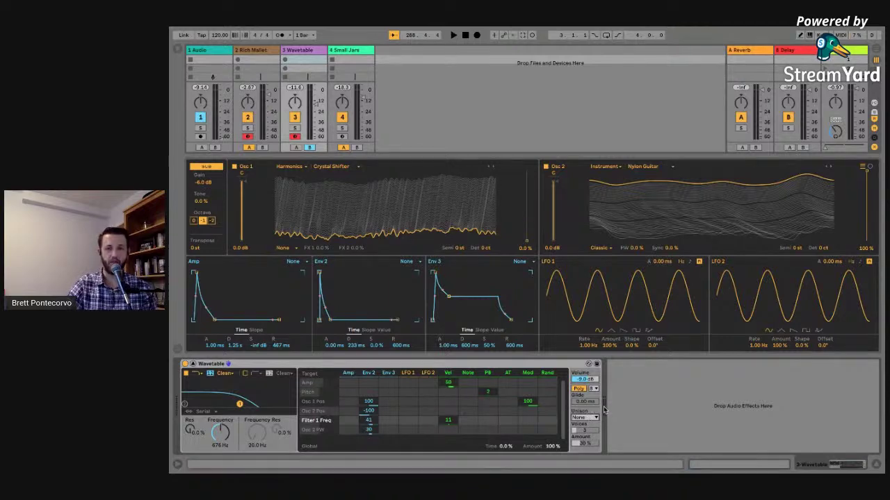
left_click_drag(603, 409, 604, 412)
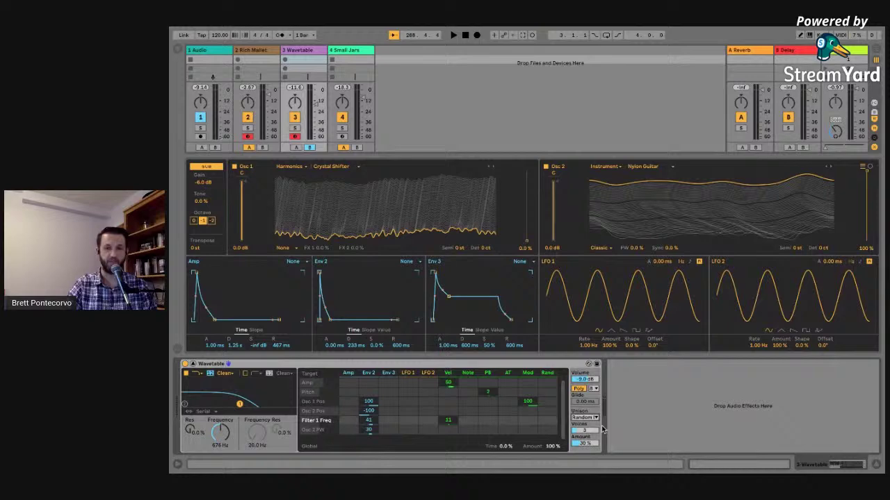
left_click(591, 432)
left_click(589, 445)
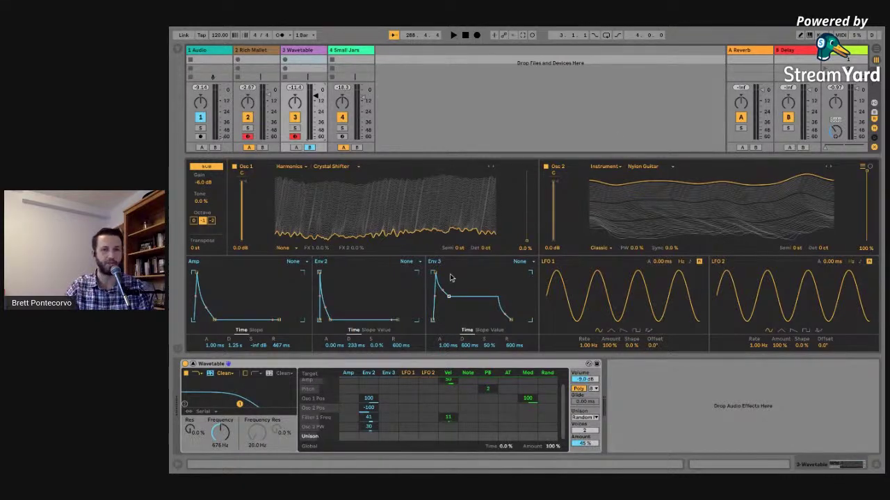
Step: Review the Small Jars synth's oscillators and modulation matrix in an enlarged editor, then insert a new MIDI track
left_click_drag(436, 155, 437, 355)
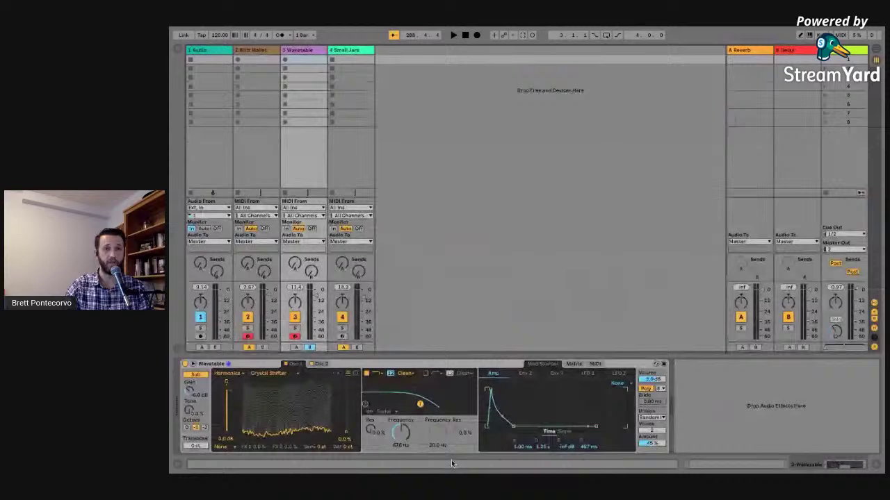
left_click(341, 337)
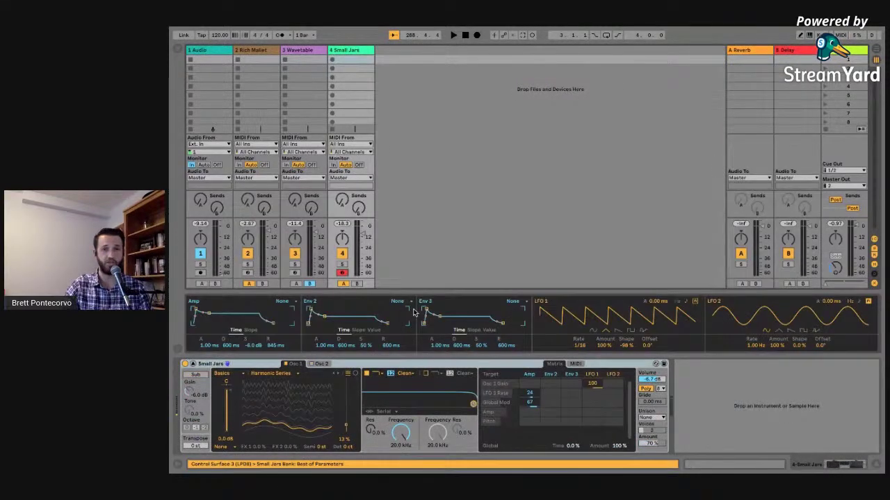
left_click_drag(405, 291, 402, 240)
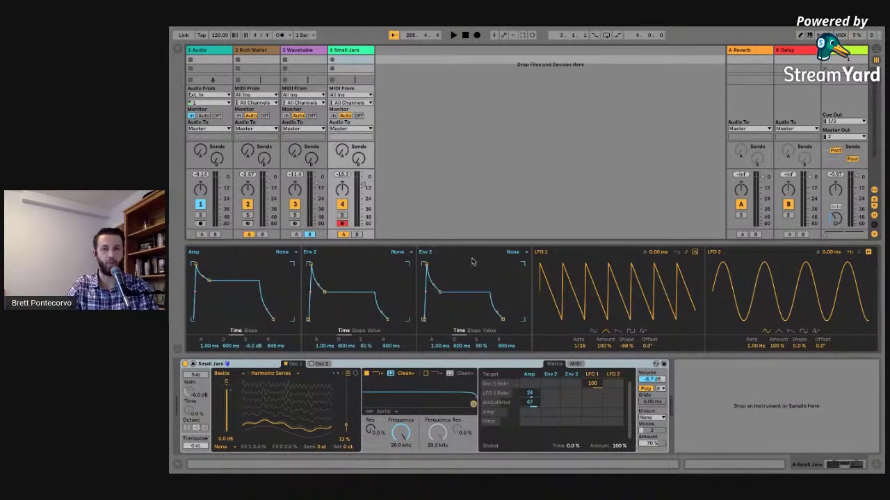
left_click_drag(478, 240, 479, 148)
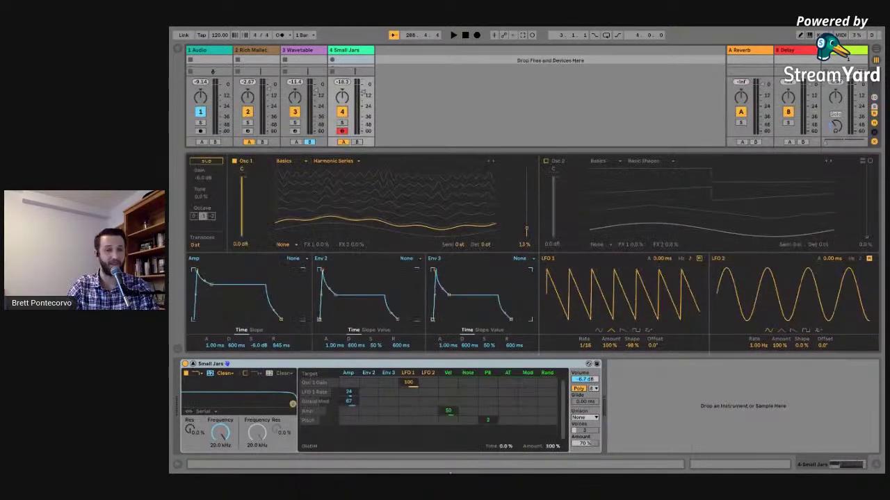
left_click(428, 410)
left_click(380, 386)
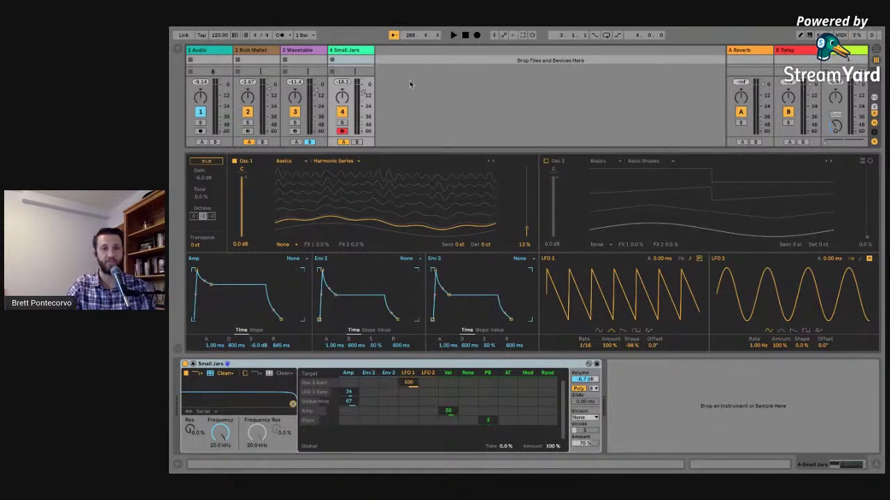
key("super+shift+t")
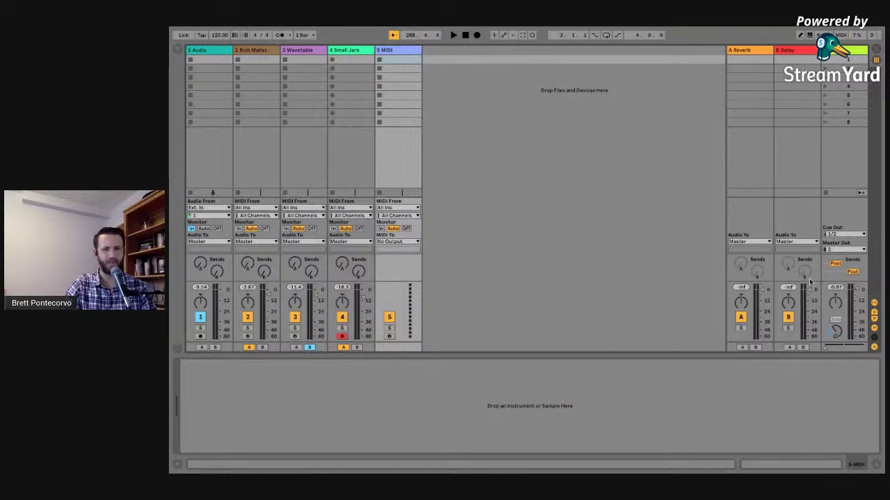
Step: Load a Wavetable instrument from the Instruments browser onto MIDI track 5 and hide the browser
left_click(178, 51)
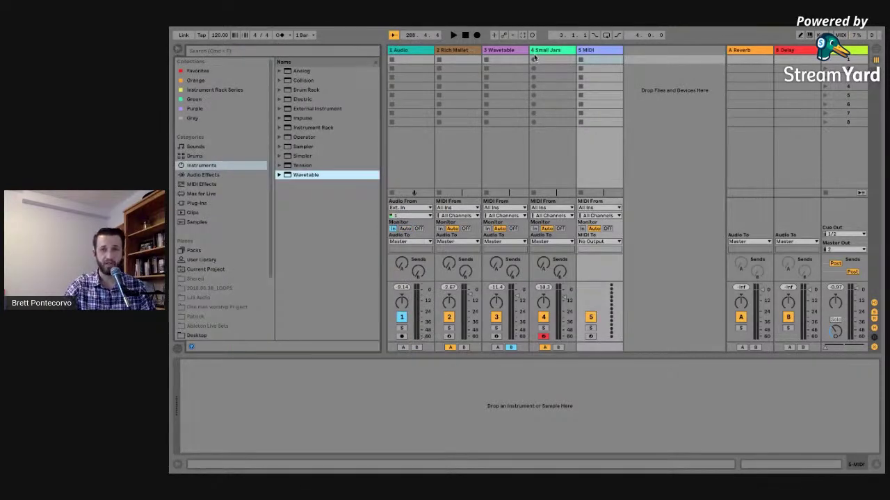
left_click_drag(304, 176, 603, 78)
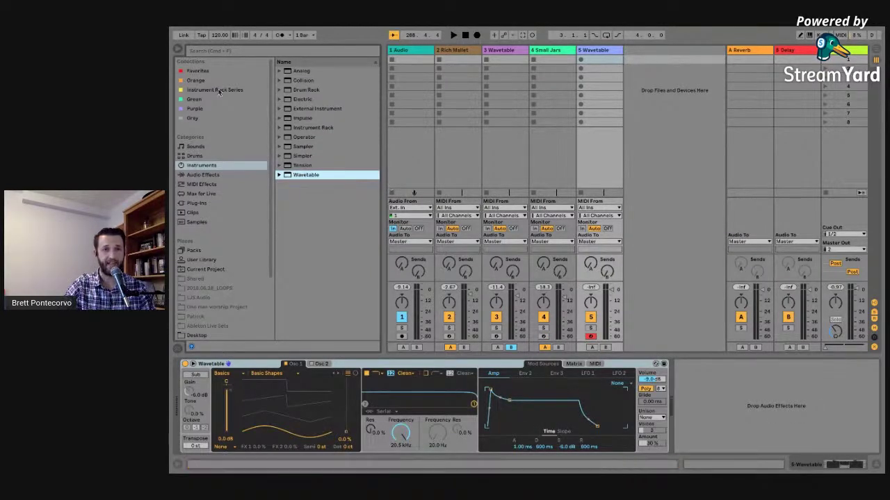
left_click(182, 50)
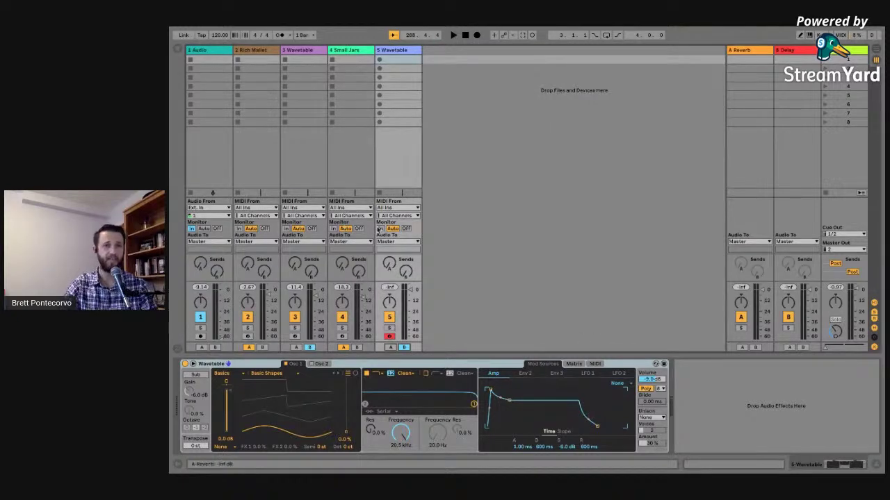
Step: Arm the Small Jars track for playing and reselect the new track 5
left_click(348, 50)
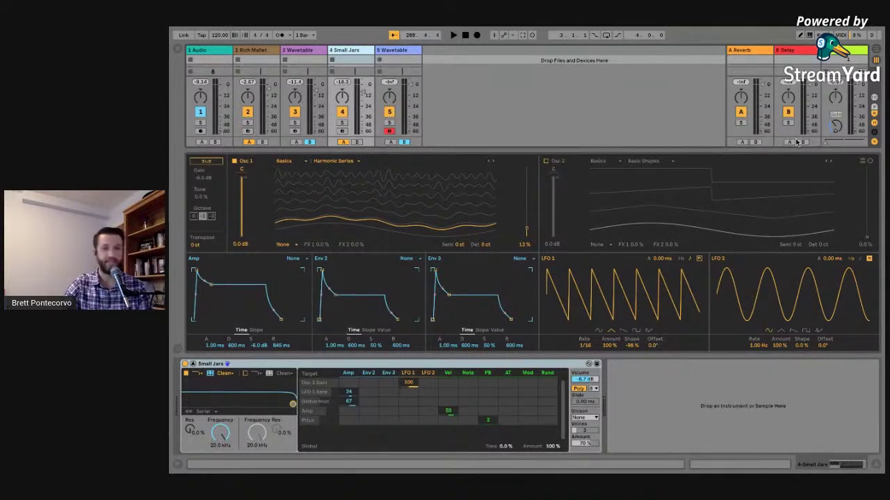
left_click(342, 130)
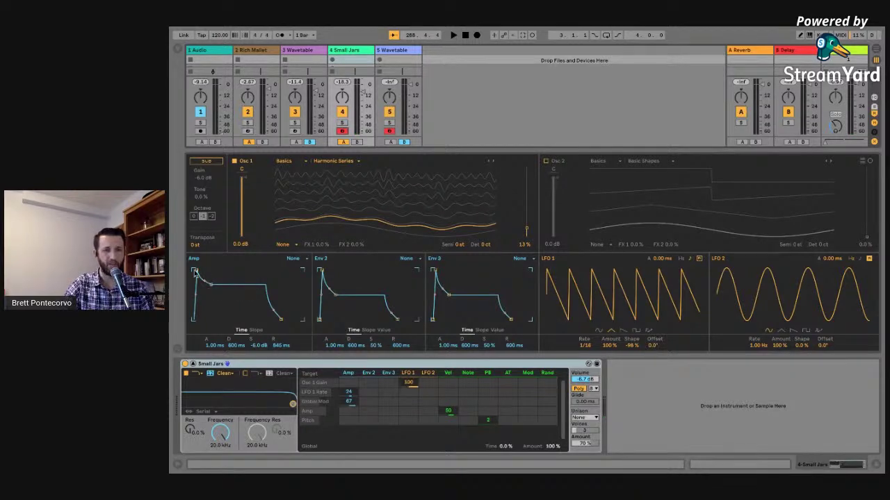
left_click(406, 58)
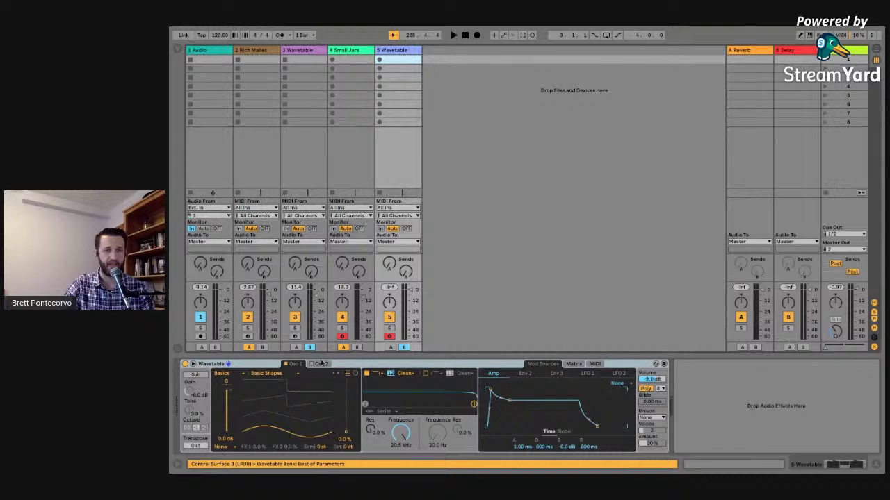
Step: Open track 5's full Wavetable editor, switching back and forth with Small Jars to compare settings
left_click(295, 364)
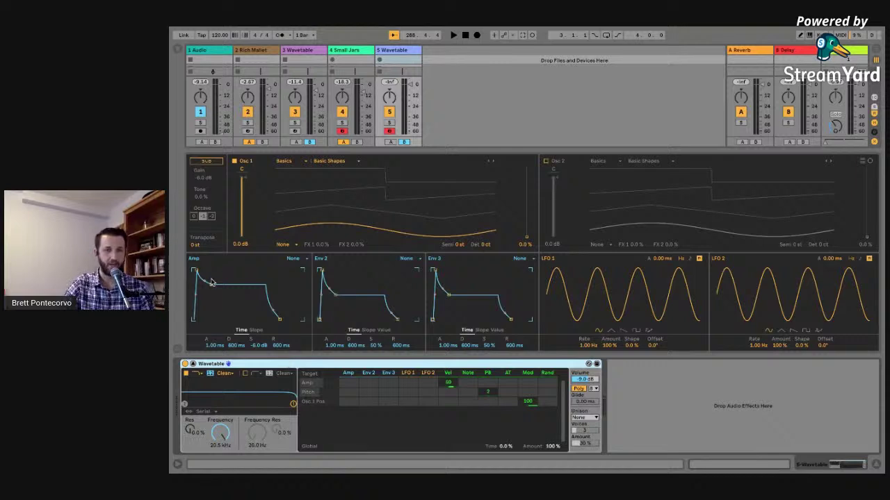
left_click(353, 49)
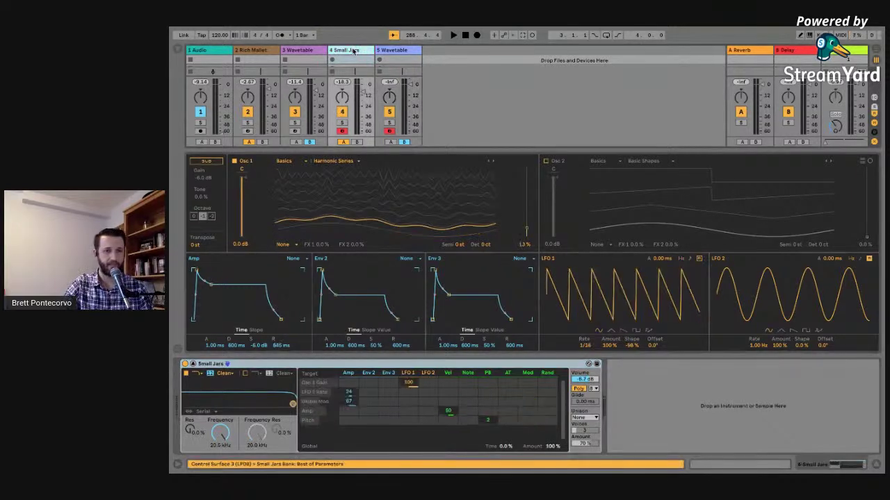
left_click(402, 52)
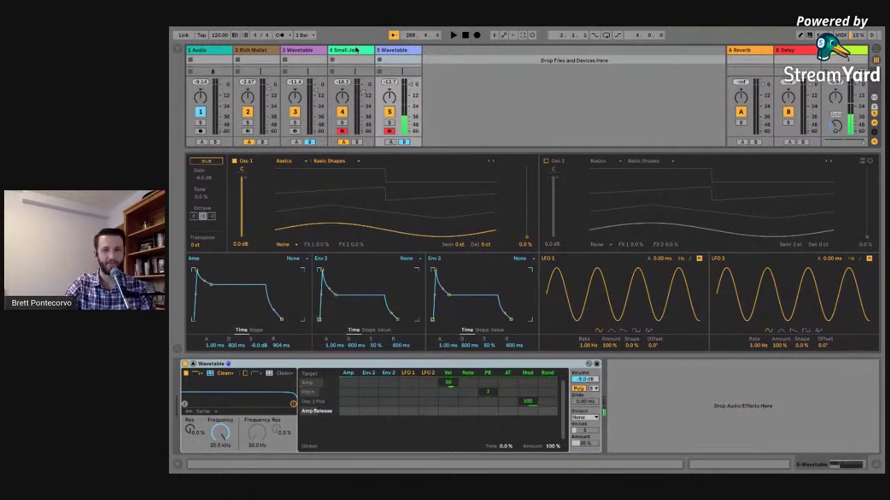
left_click(365, 66)
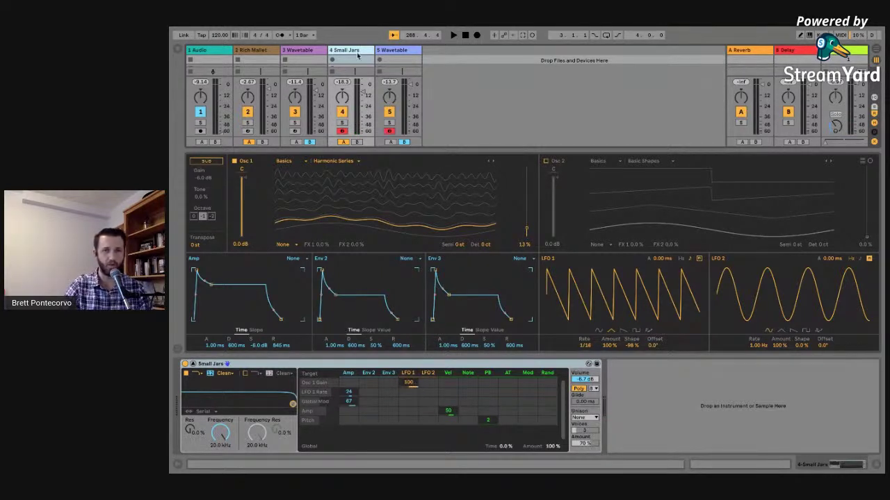
left_click(395, 50)
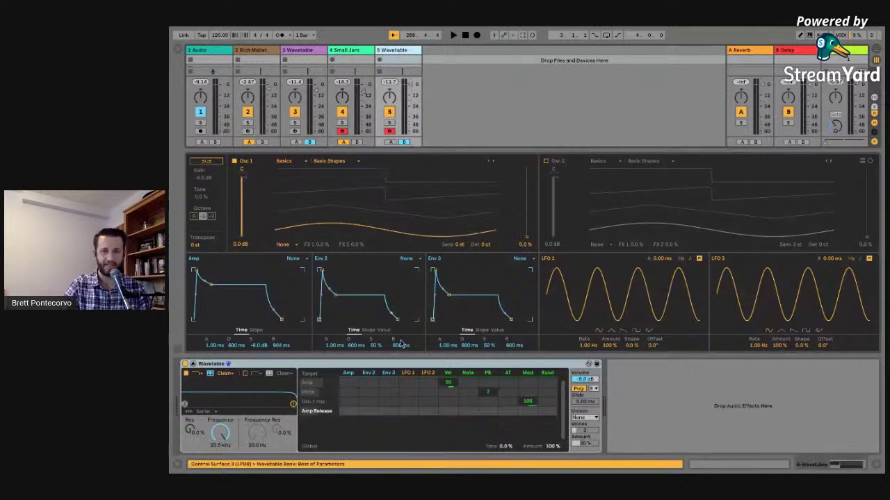
Step: Route LFO 1 to Osc 1 Gain at 100 with a triangle shape skewed to -91%
left_click(243, 179)
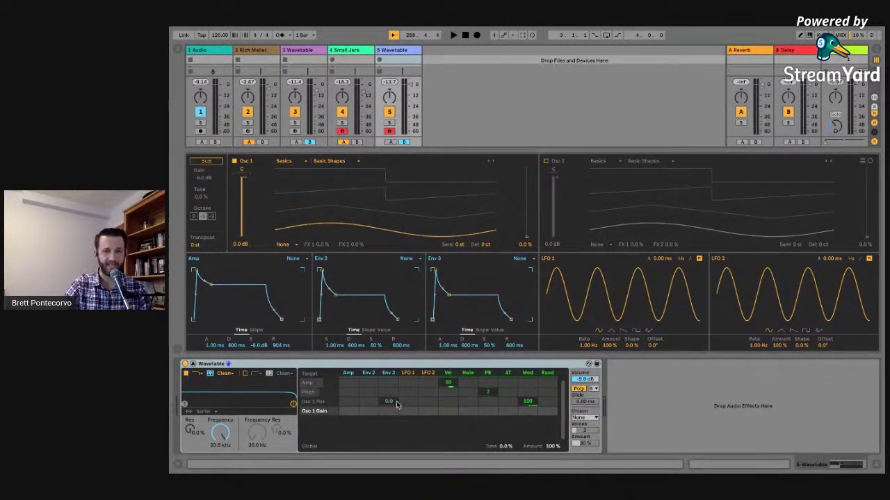
left_click_drag(407, 410, 408, 417)
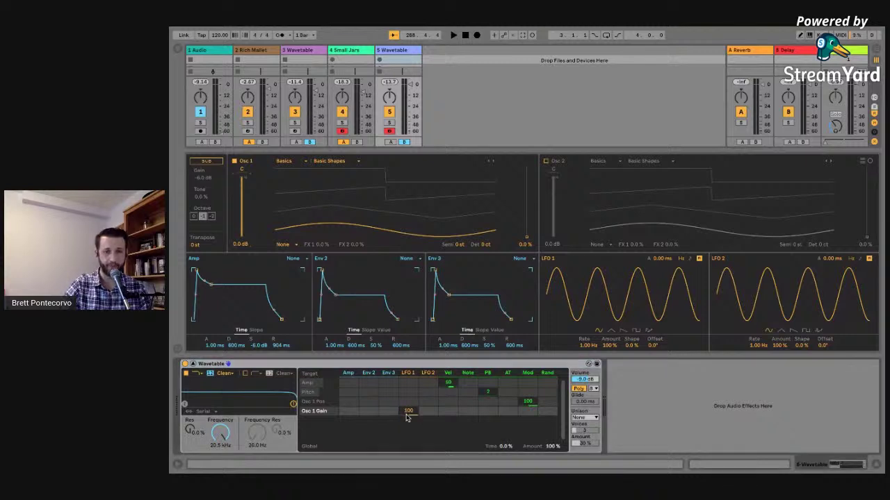
left_click(610, 331)
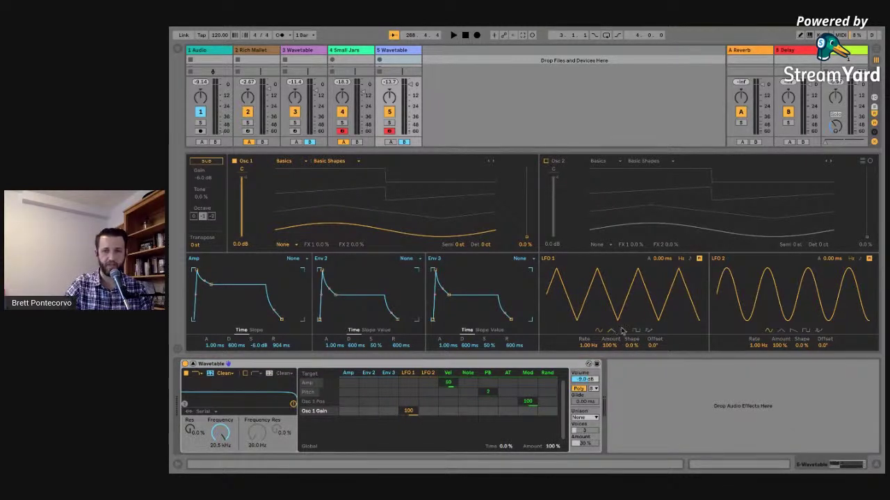
left_click_drag(631, 345, 631, 350)
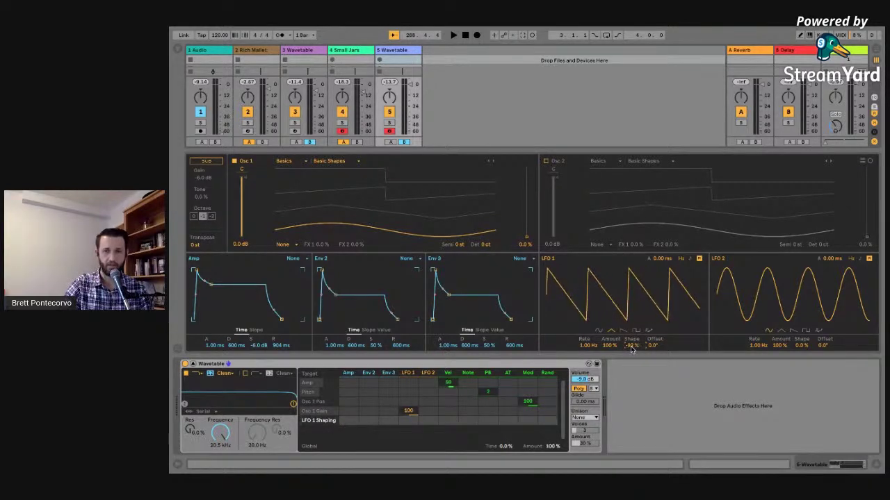
Step: Sync LFO 1's rate to tempo, expose it as a mod target, and set it to 1/16
left_click(689, 258)
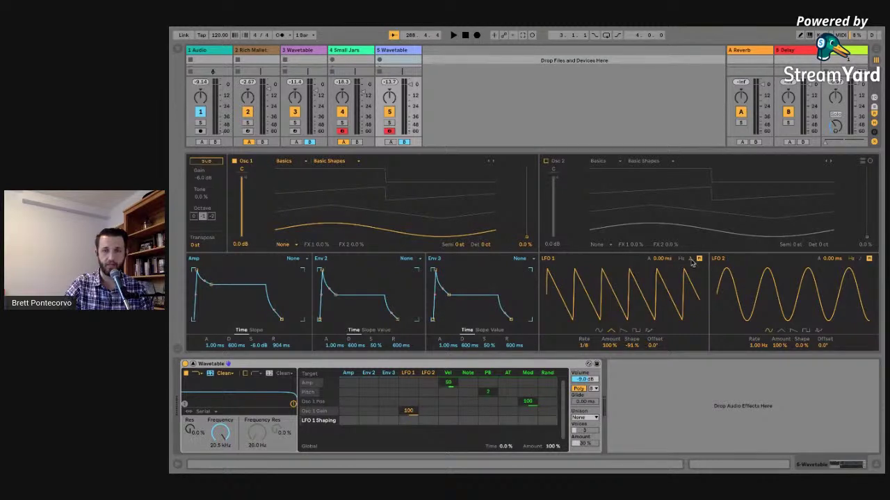
left_click(590, 345)
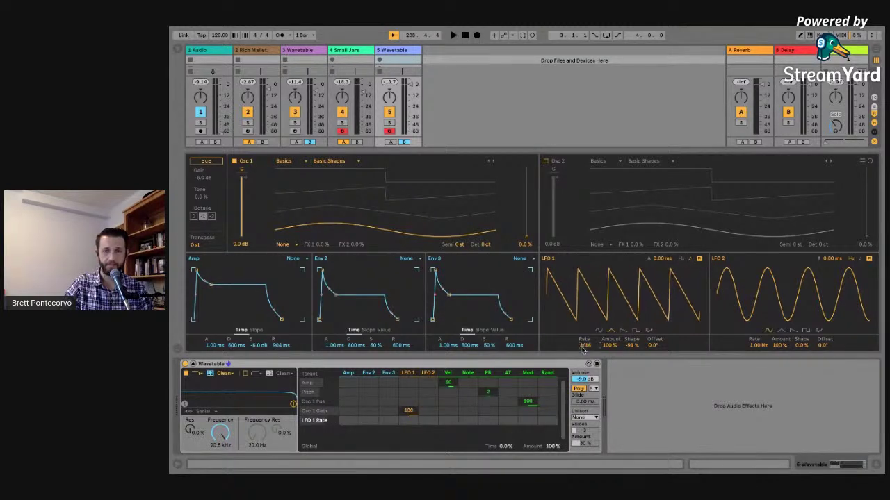
key("Down")
key("Down")
key("Down")
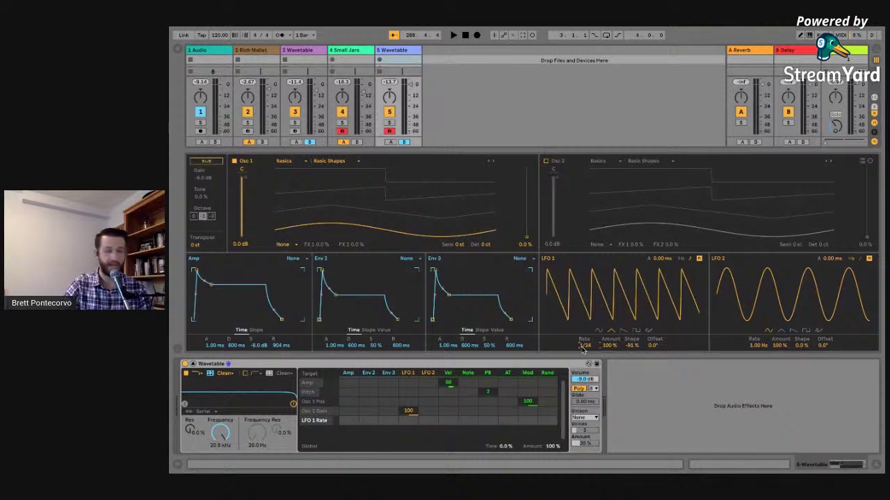
key("Up")
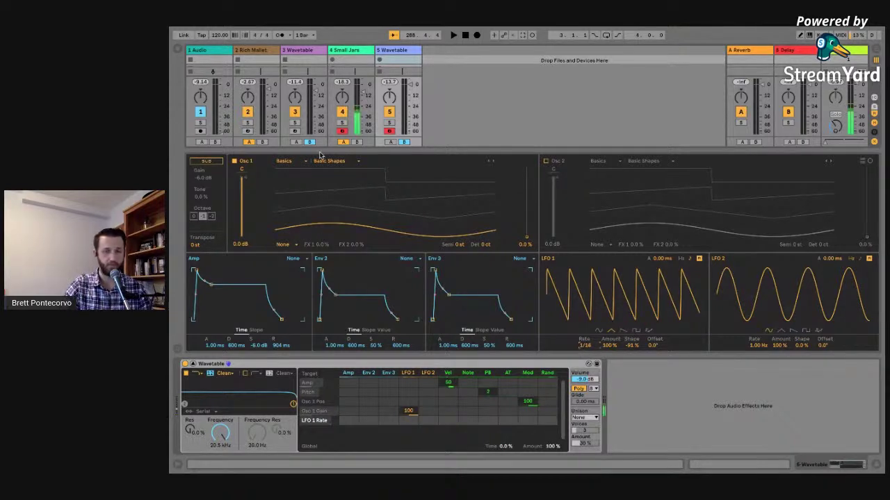
left_click(608, 95)
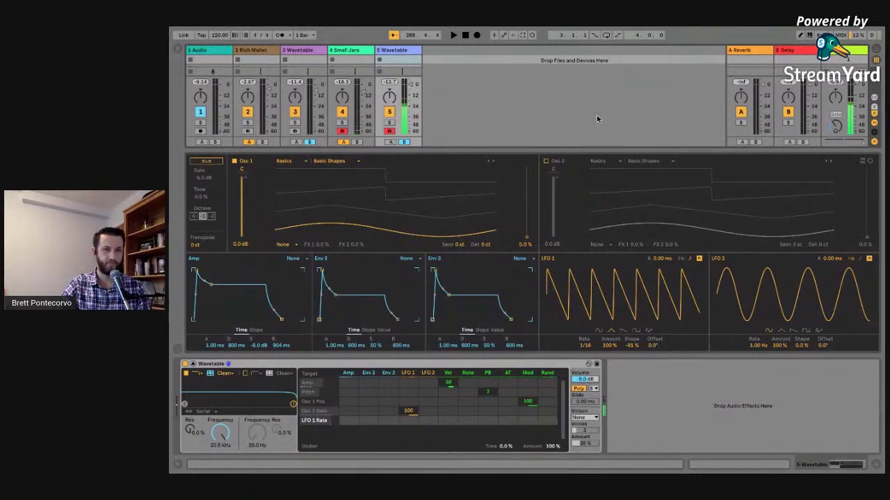
Step: Check the Small Jars Global Mod amp amount for reference, then return to the Wavetable track
key("Left")
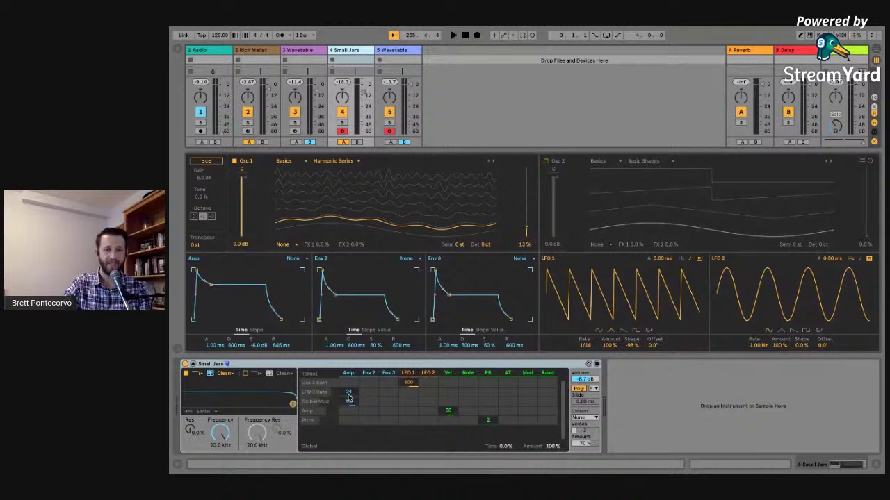
left_click_drag(350, 398, 349, 393)
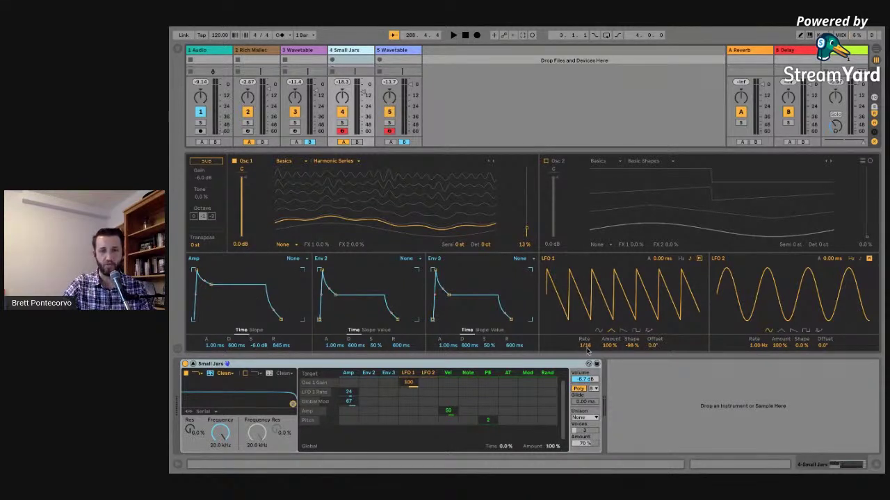
left_click(395, 56)
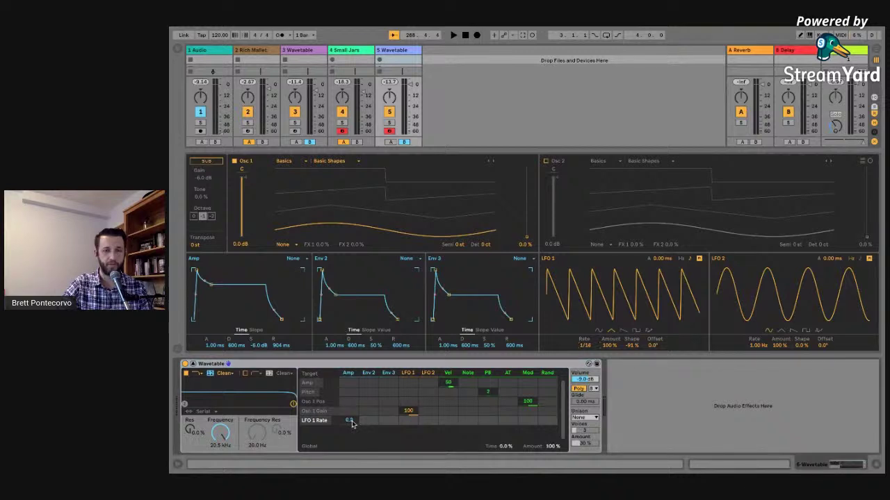
Step: Set the Amp envelope's modulation of LFO 1 Rate to about 25, matching Small Jars
scroll(352, 423, "up", 6)
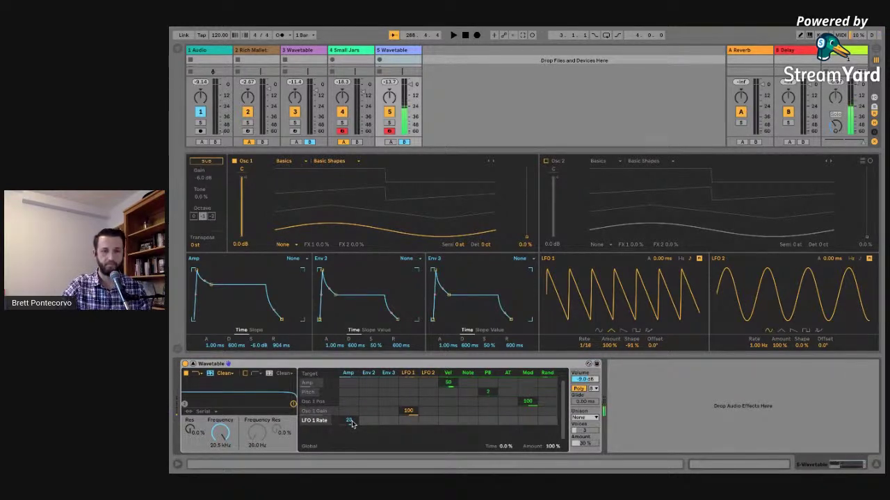
scroll(352, 423, "up", 3)
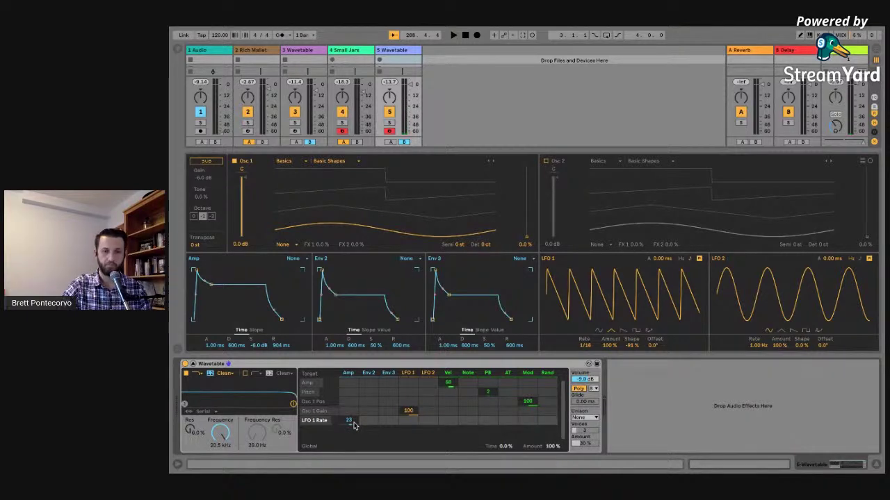
scroll(353, 425, "down", 5)
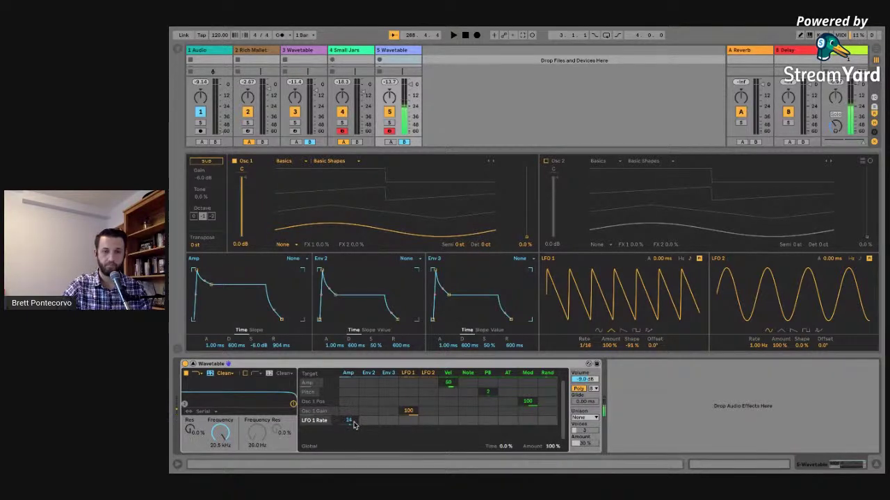
scroll(353, 425, "up", 5)
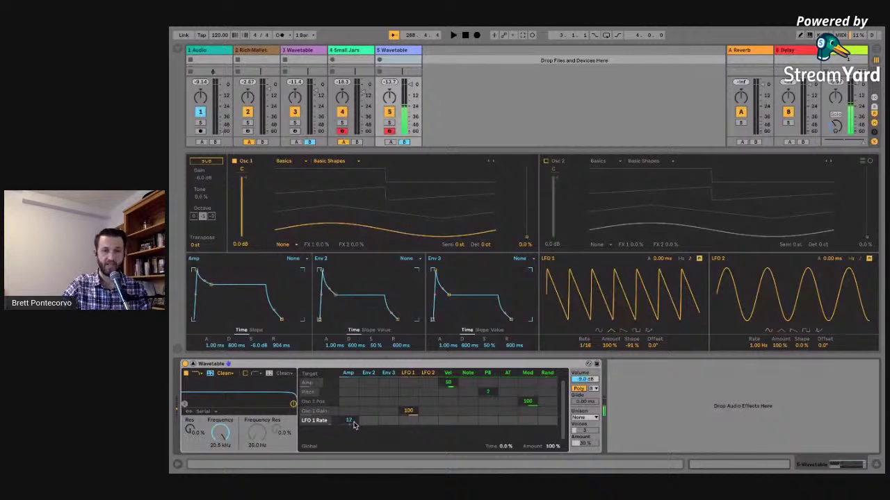
scroll(353, 425, "up", 5)
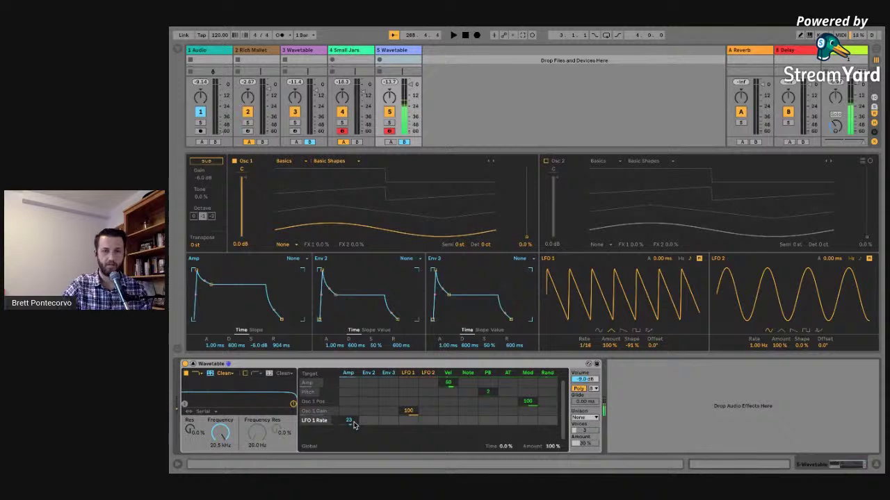
scroll(353, 426, "up", 2)
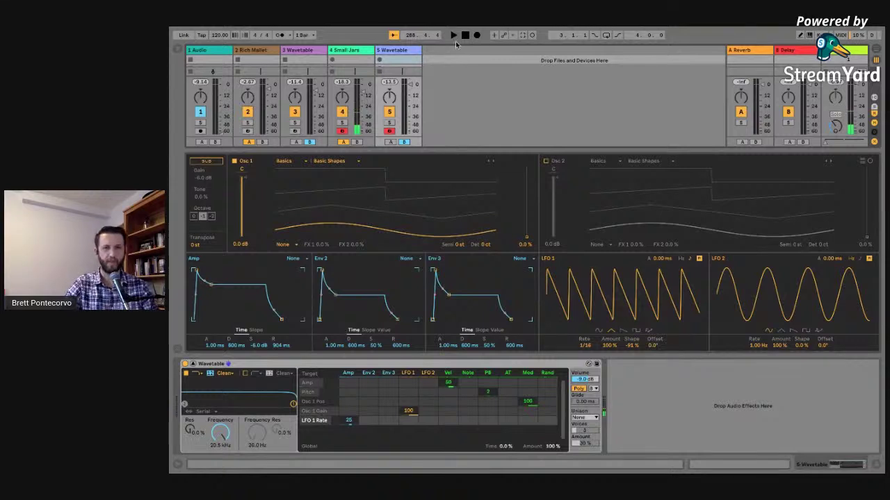
key("Left")
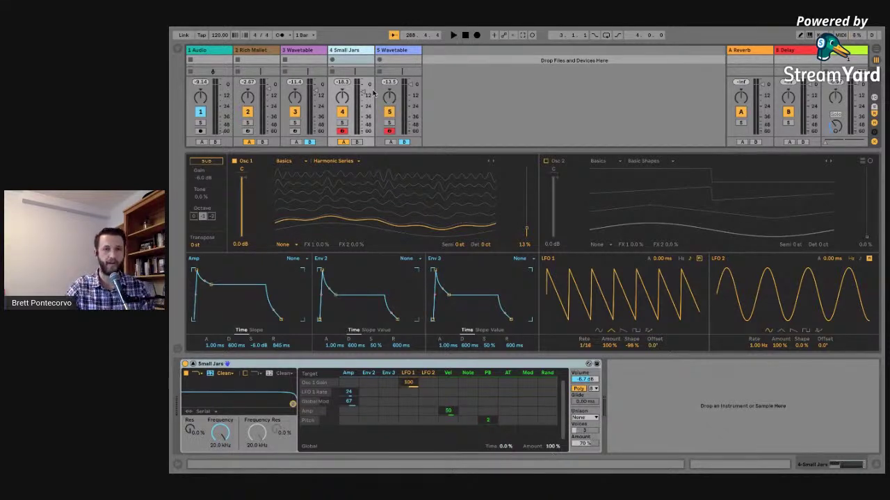
left_click(390, 53)
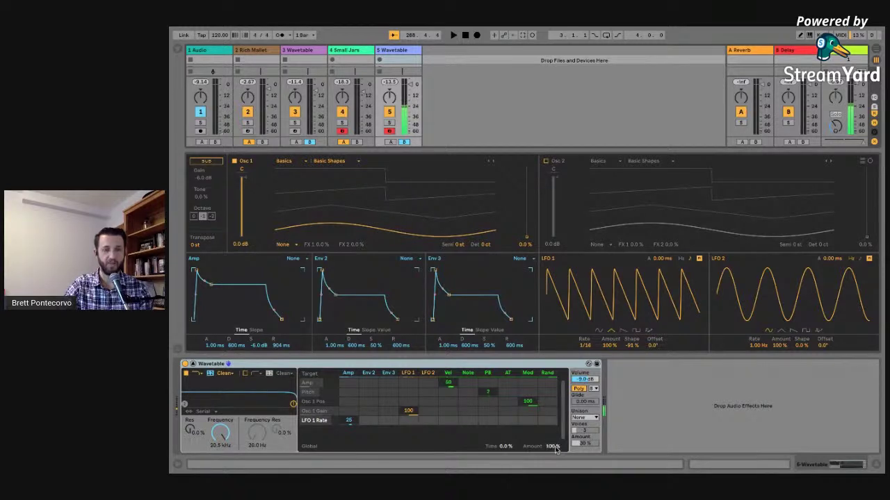
Step: Add Global Mod to the matrix with Amp driving it at 66, then play with the metronome on
left_click_drag(554, 448, 554, 479)
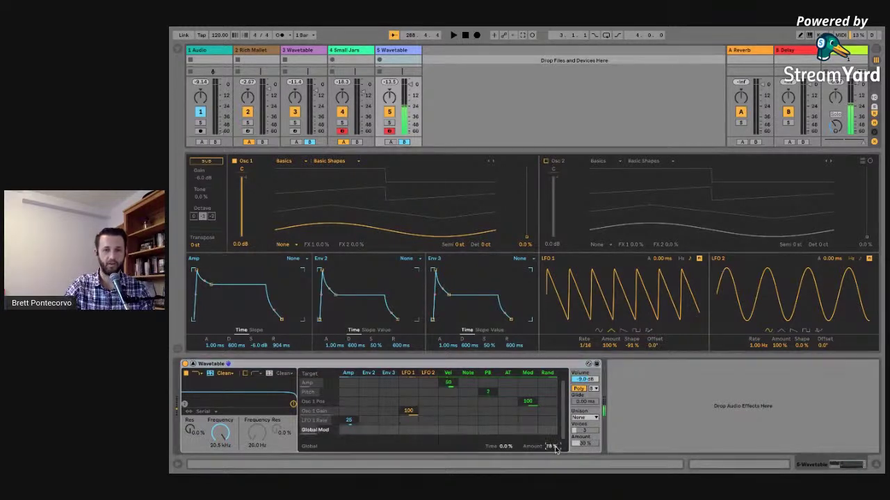
left_click_drag(554, 449, 554, 448)
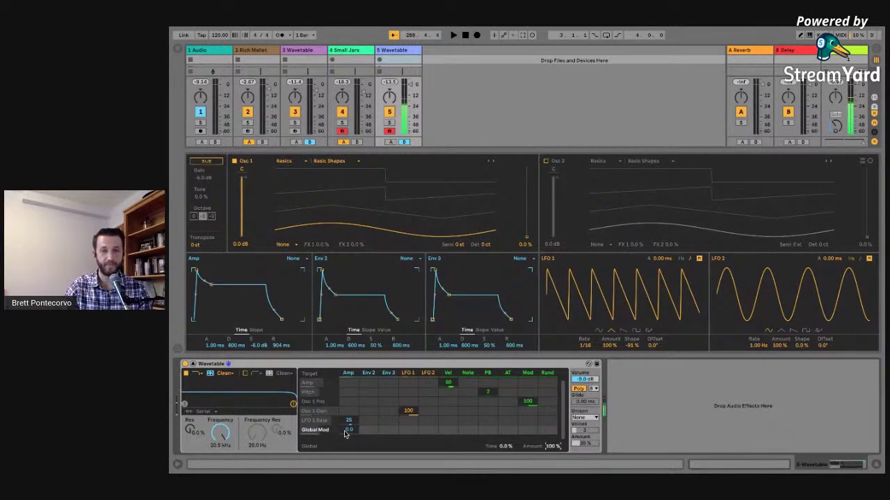
left_click_drag(344, 434, 346, 435)
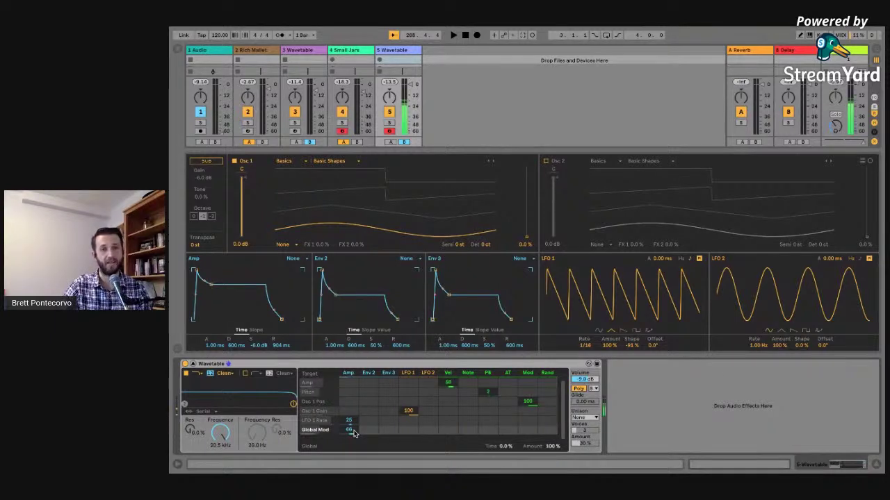
left_click(280, 34)
left_click(453, 34)
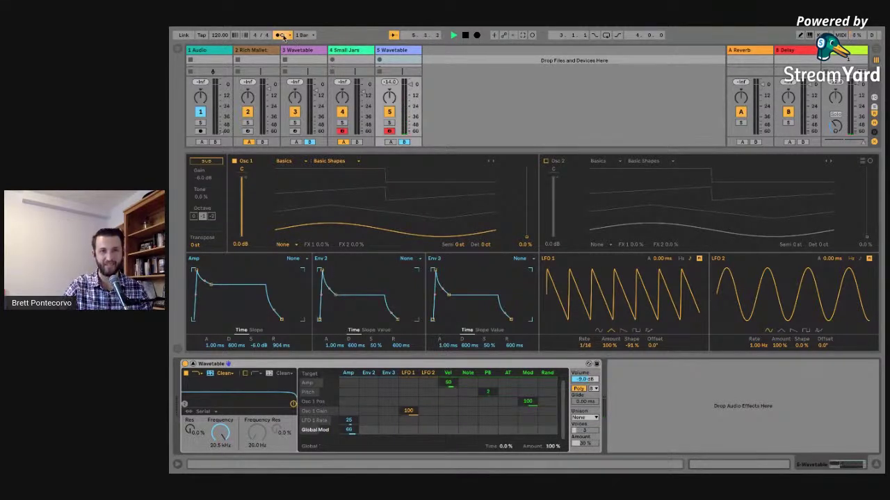
Step: Load the Harmonic Series wavetable on Osc 1 and move its position to about 14%
left_click(355, 51)
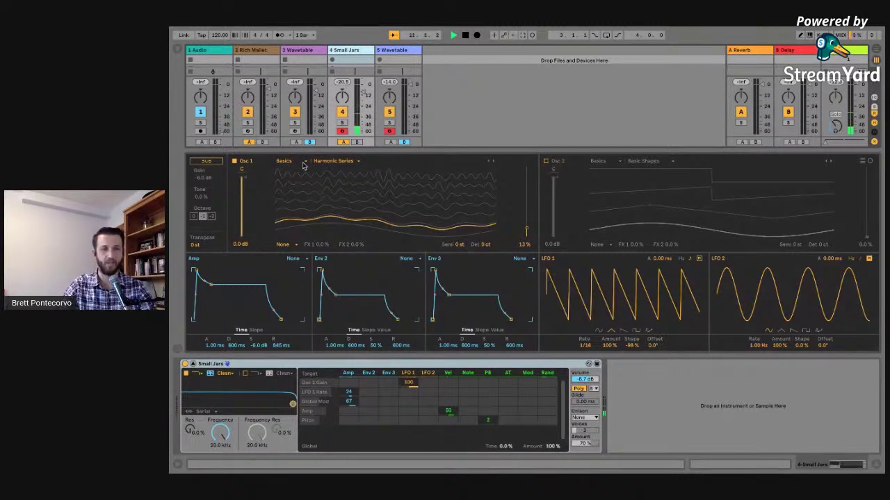
key("Right")
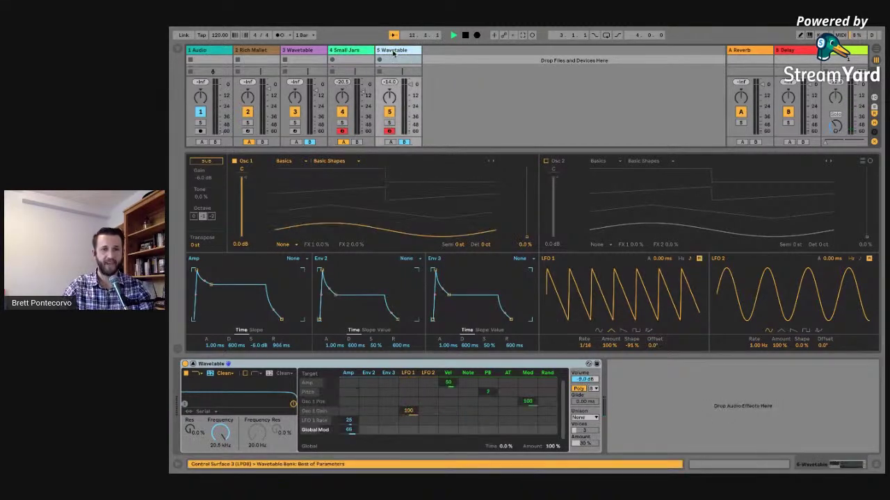
left_click(326, 161)
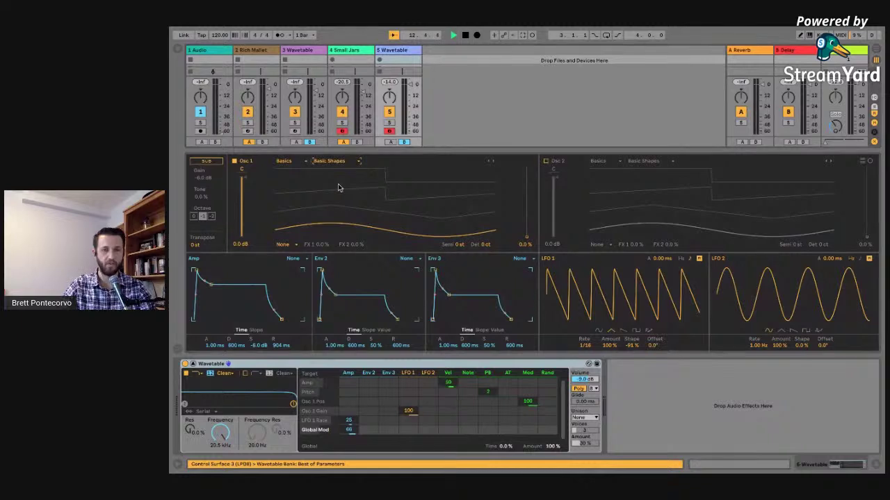
key("Down")
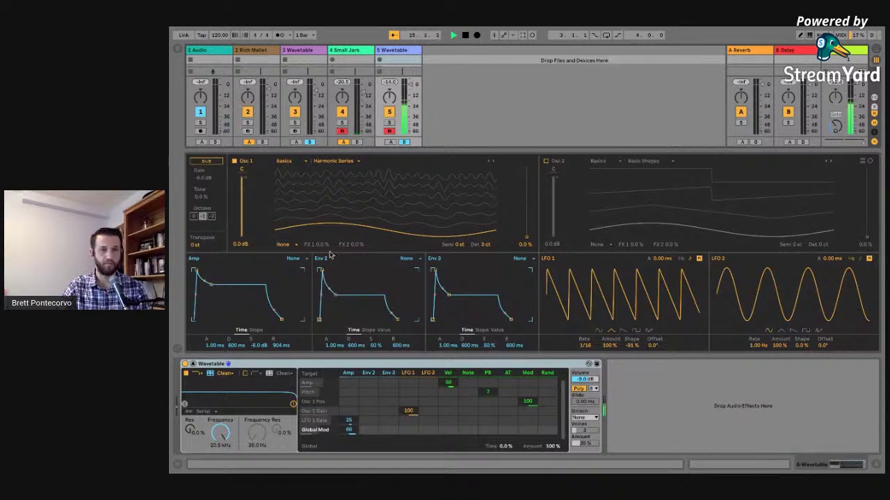
left_click_drag(524, 236, 518, 240)
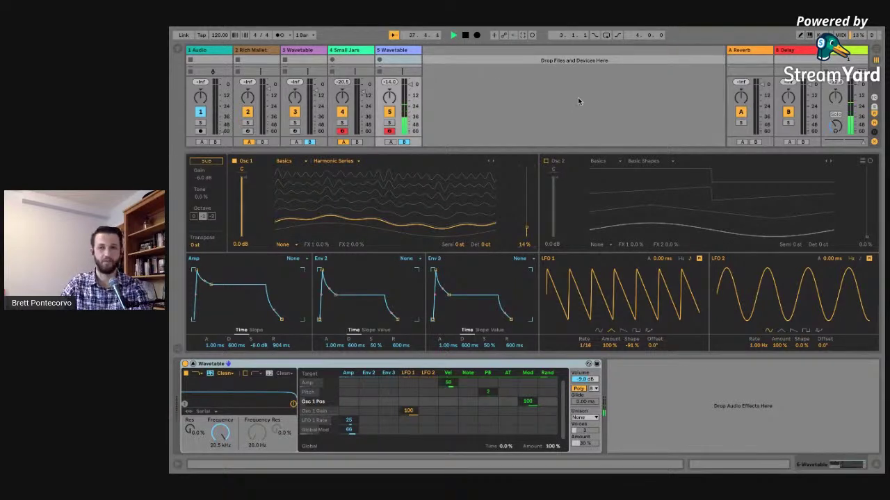
left_click(354, 50)
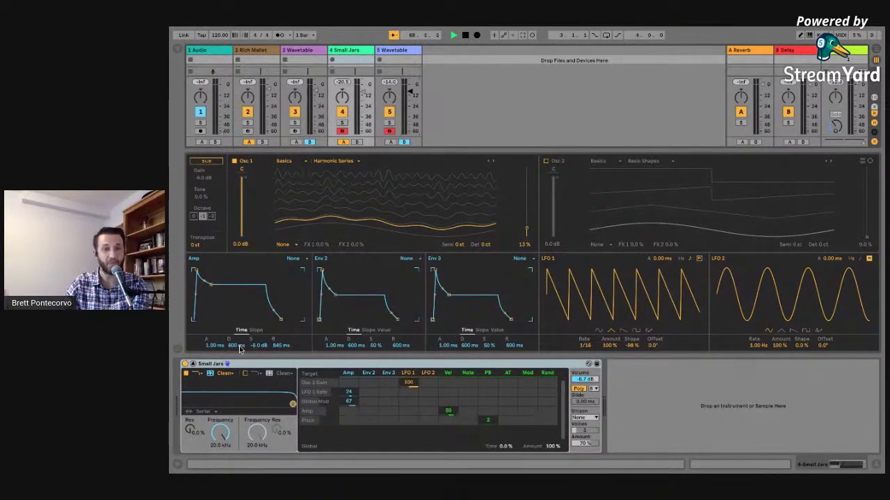
Step: Drop the Small Jars amp sustain to -inf dB and shorten decay to about 385 ms
left_click_drag(259, 350, 241, 347)
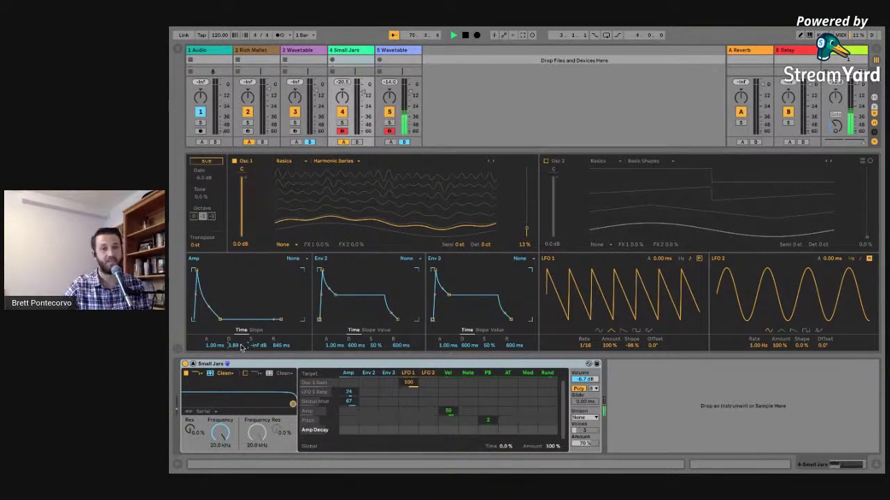
left_click_drag(242, 347, 241, 347)
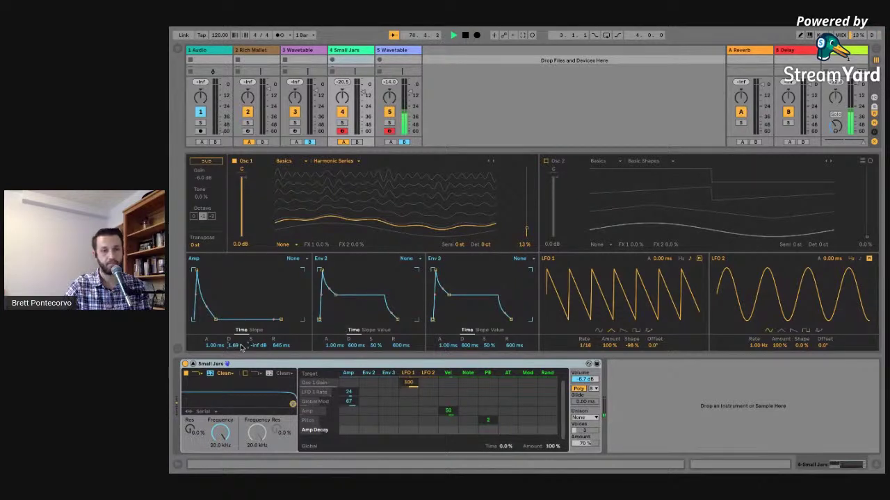
left_click_drag(241, 347, 241, 348)
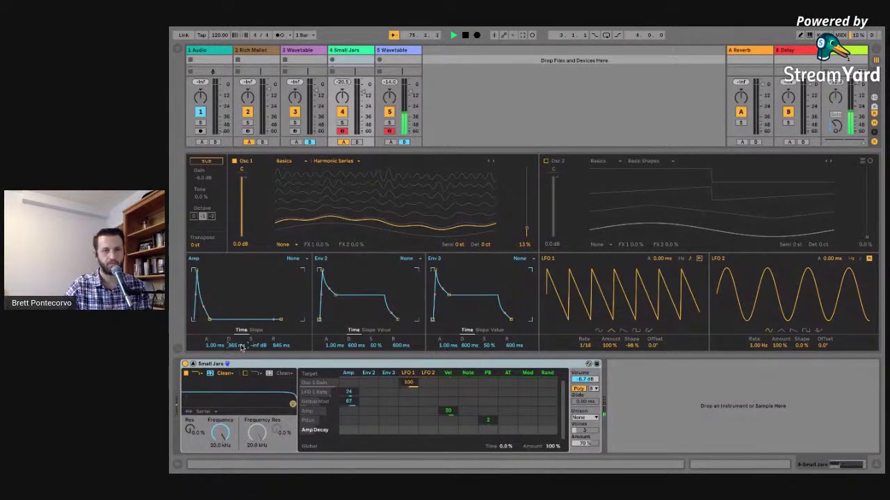